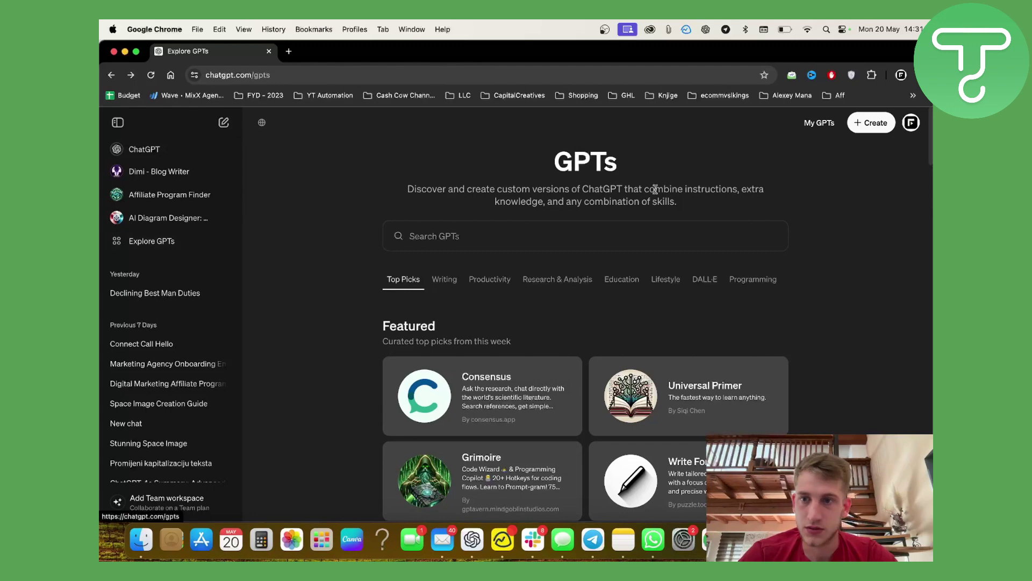
Start a new custom GPT and open its manual configuration form
left_click(874, 125)
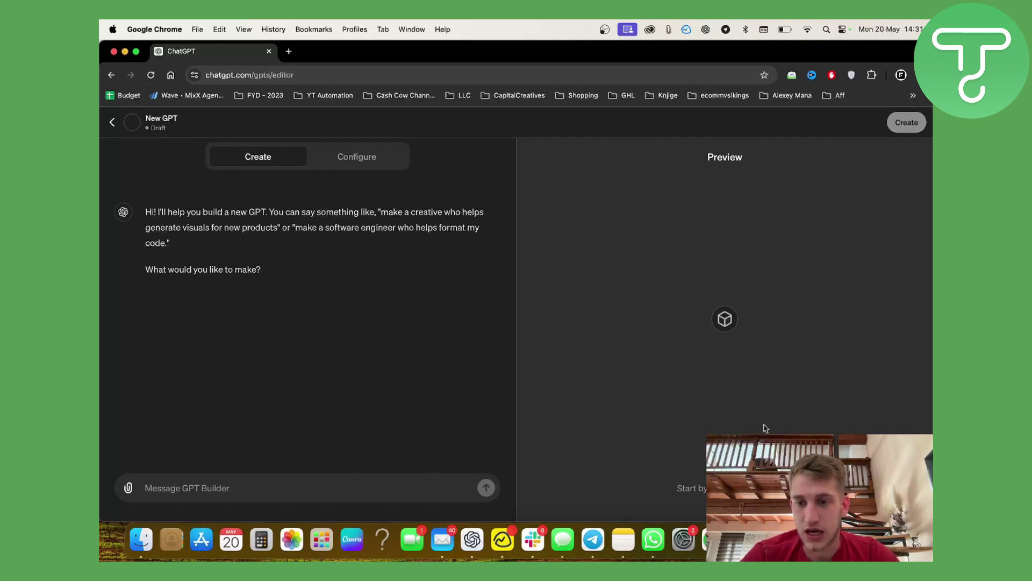
left_click(213, 490)
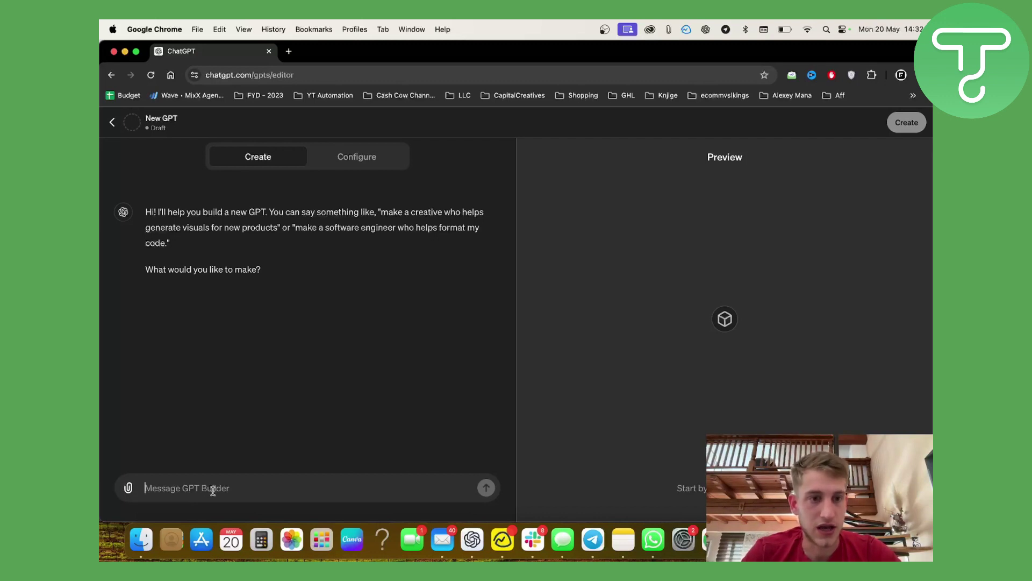
left_click(364, 161)
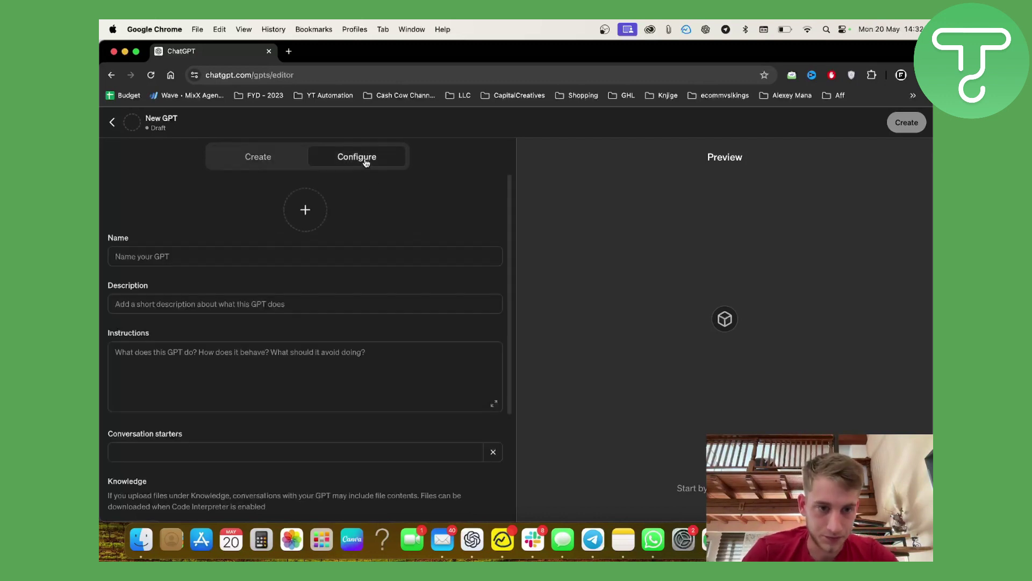
Upload the image SAAS.jpg from the Downloads folder as the GPT's profile picture
left_click(286, 228)
left_click(281, 256)
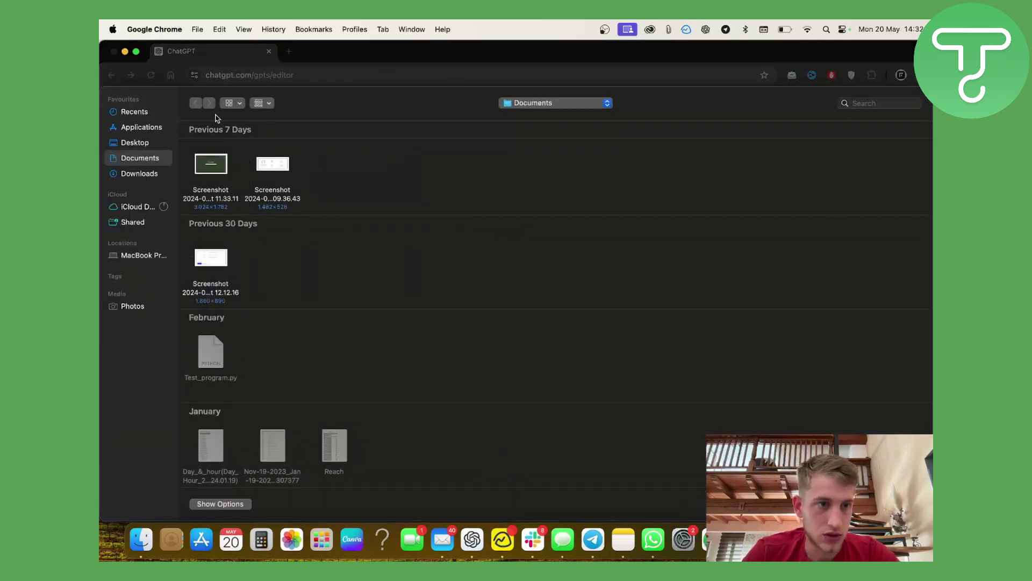
scroll(405, 214, "down", 3)
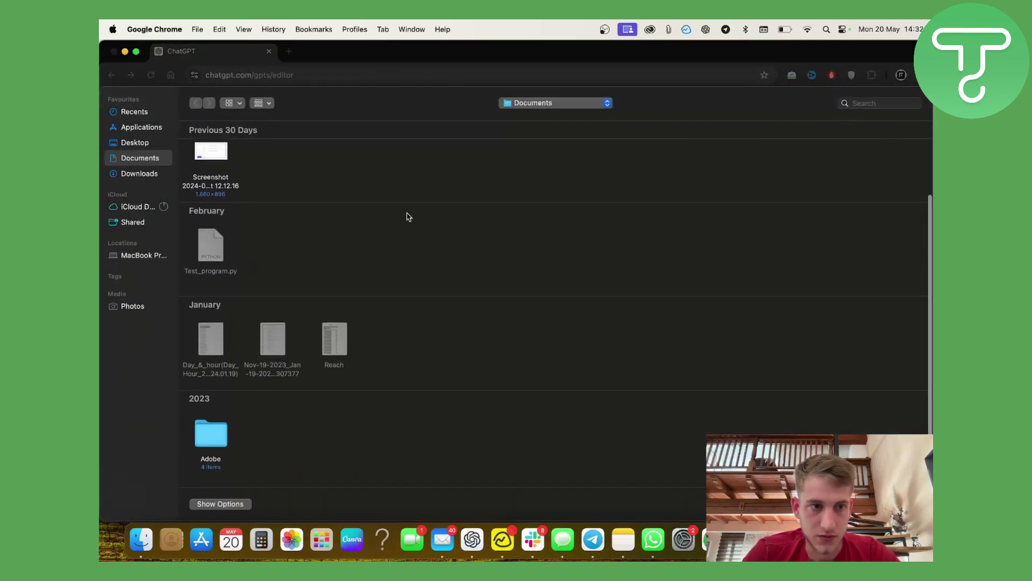
left_click(142, 180)
scroll(427, 294, "down", 15)
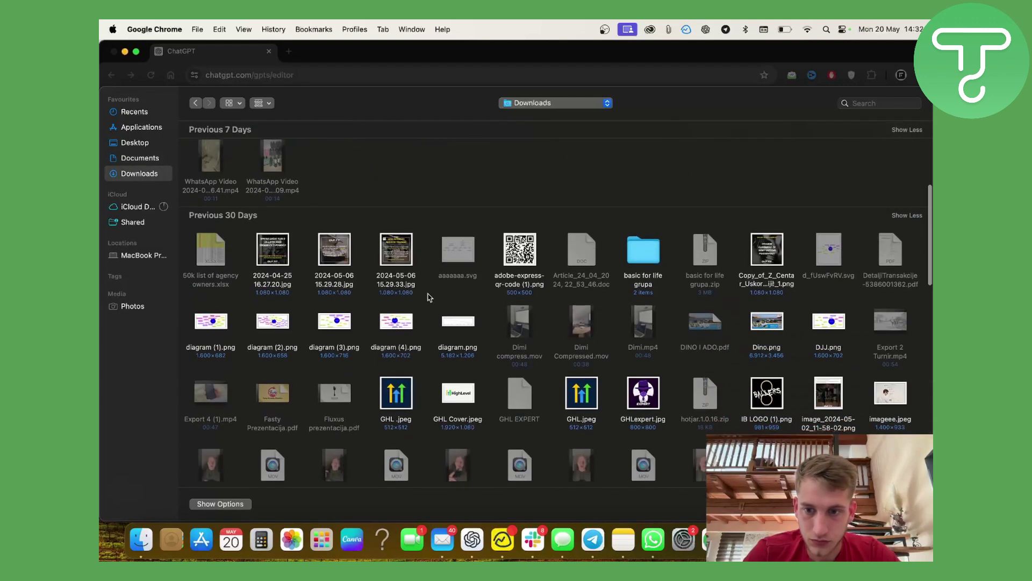
scroll(646, 276, "up", 1)
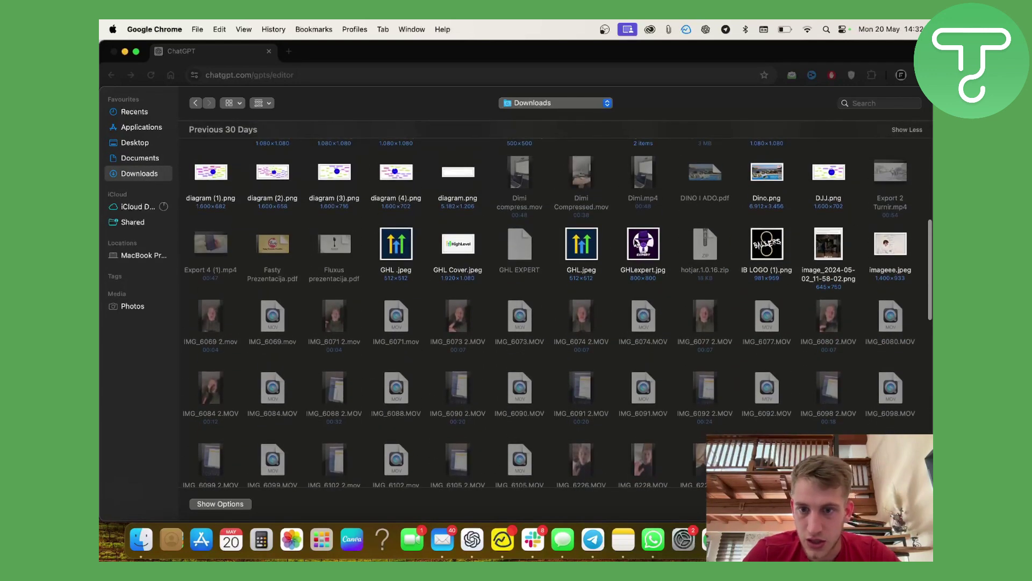
scroll(561, 381, "up", 3)
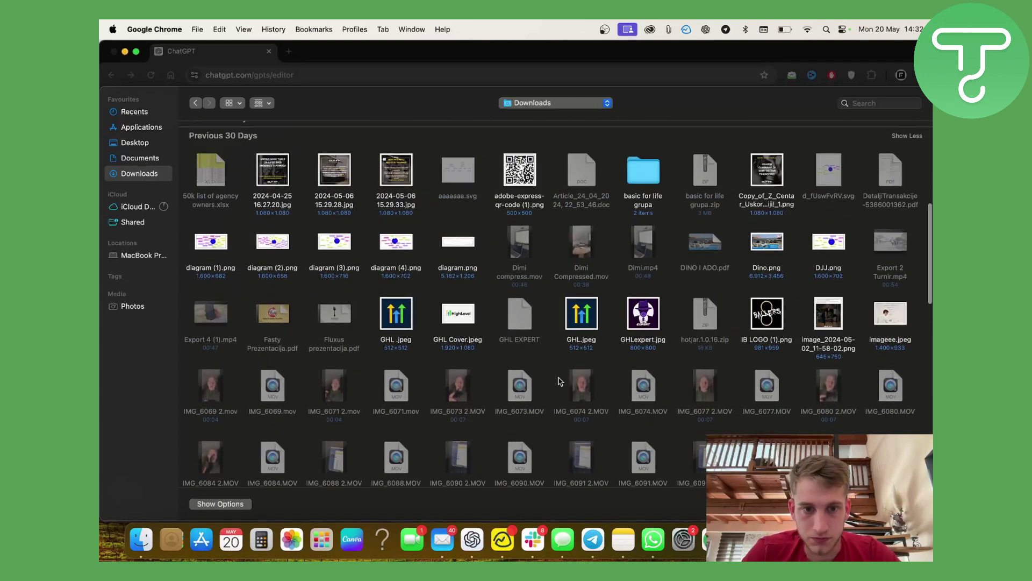
scroll(560, 380, "down", 8)
scroll(560, 381, "down", 4)
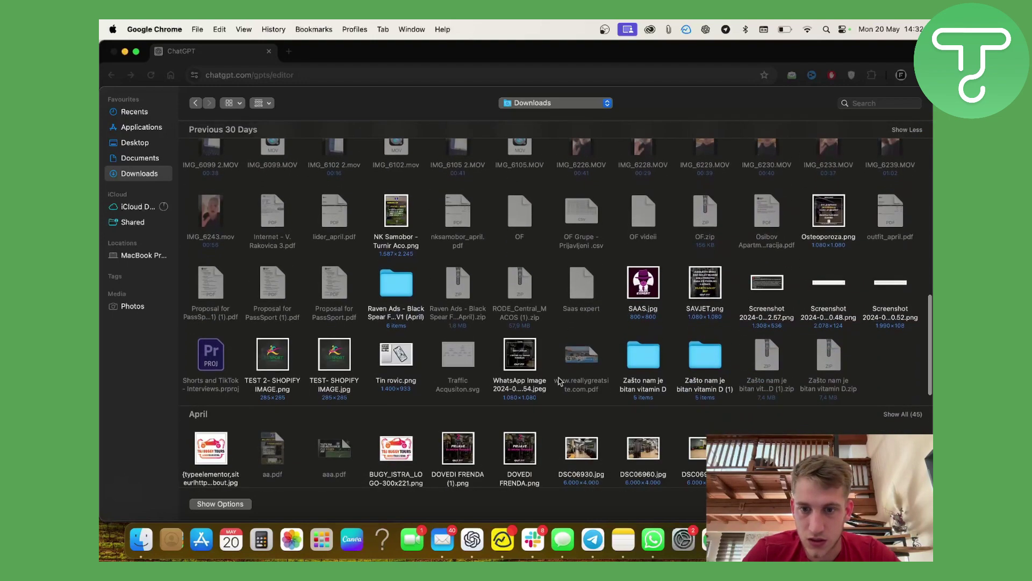
left_click(643, 285)
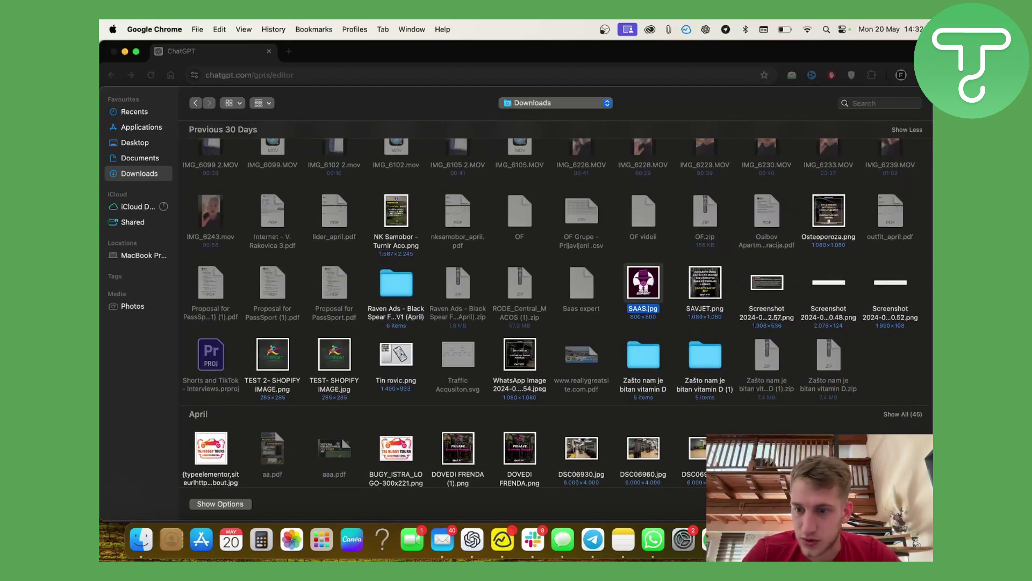
key("Return")
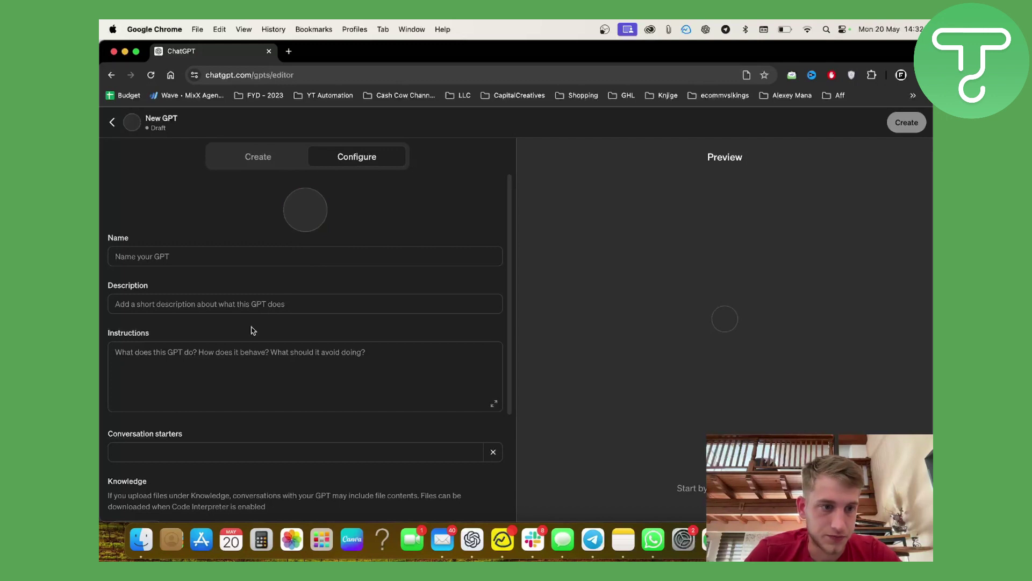
Name the GPT "Affiliate Marketing AI Support"
left_click(218, 257)
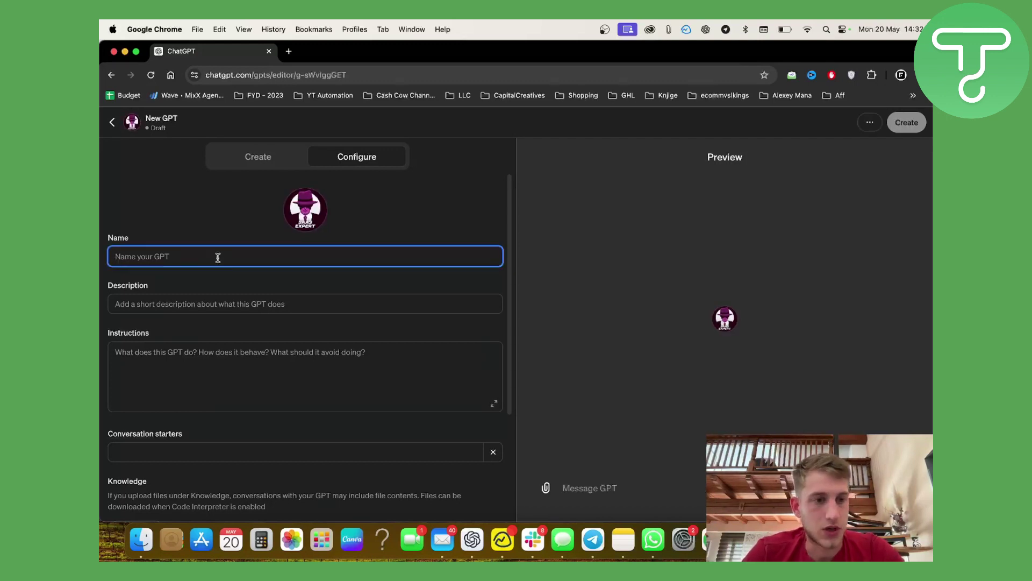
type("Affiliate ")
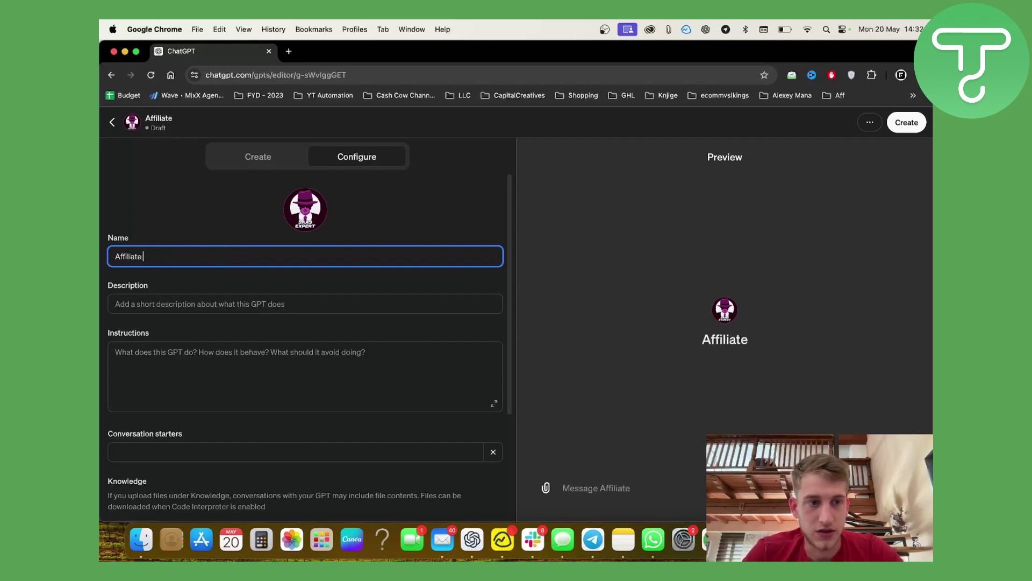
type("Marketing")
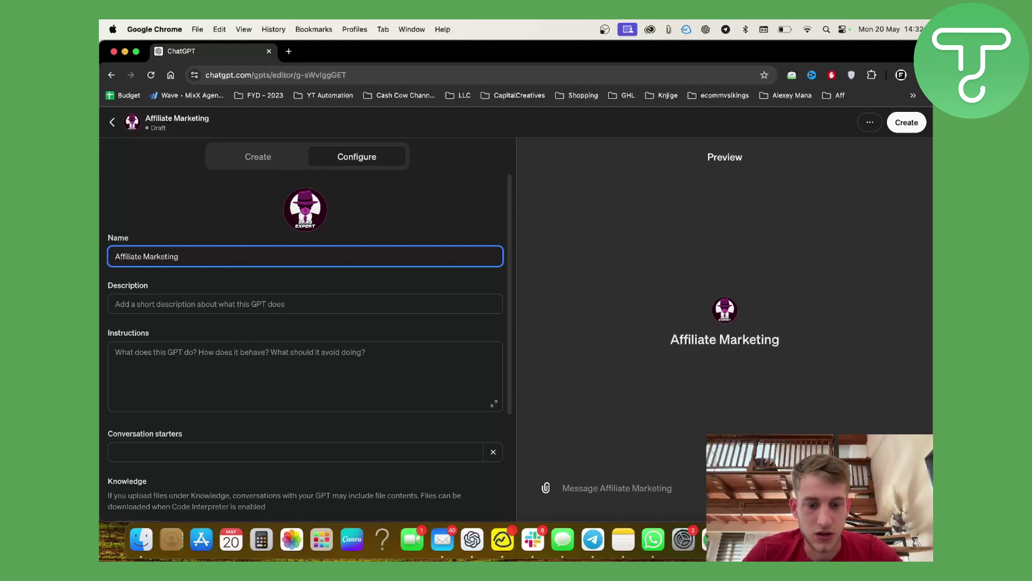
type(" AI")
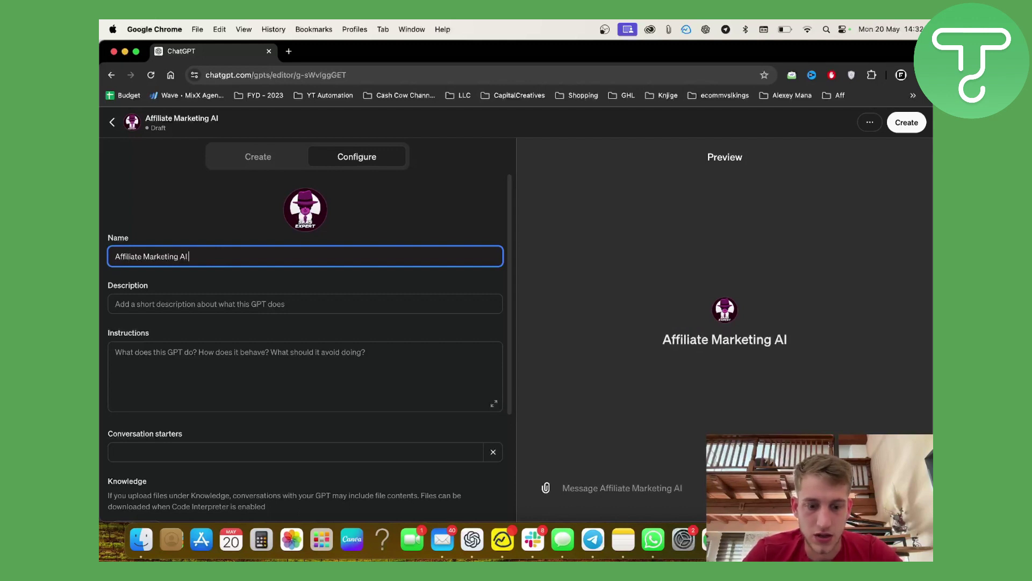
type(" Support")
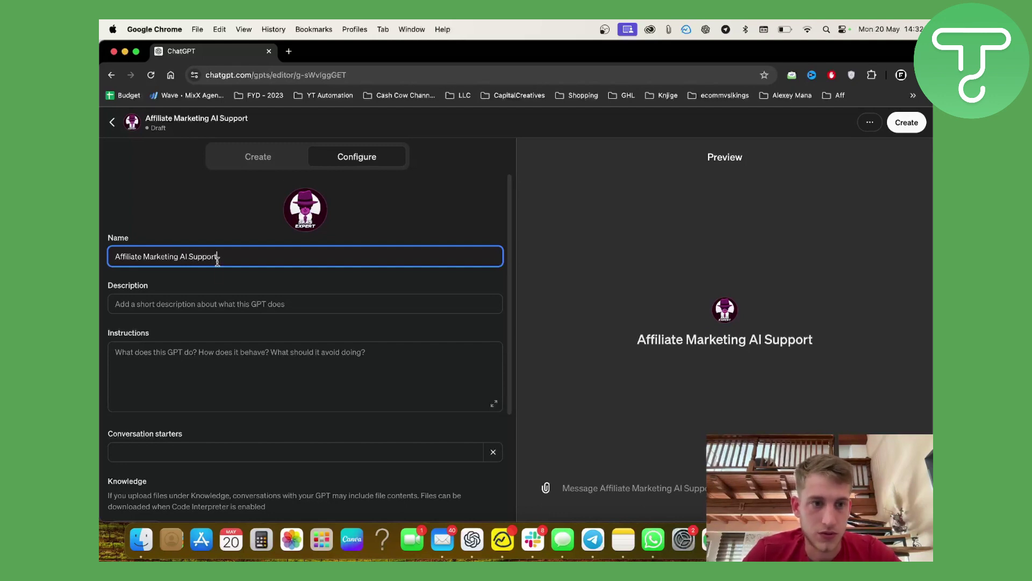
Review the configuration form's description, instructions, conversation starters, knowledge, capabilities and actions sections
left_click(288, 303)
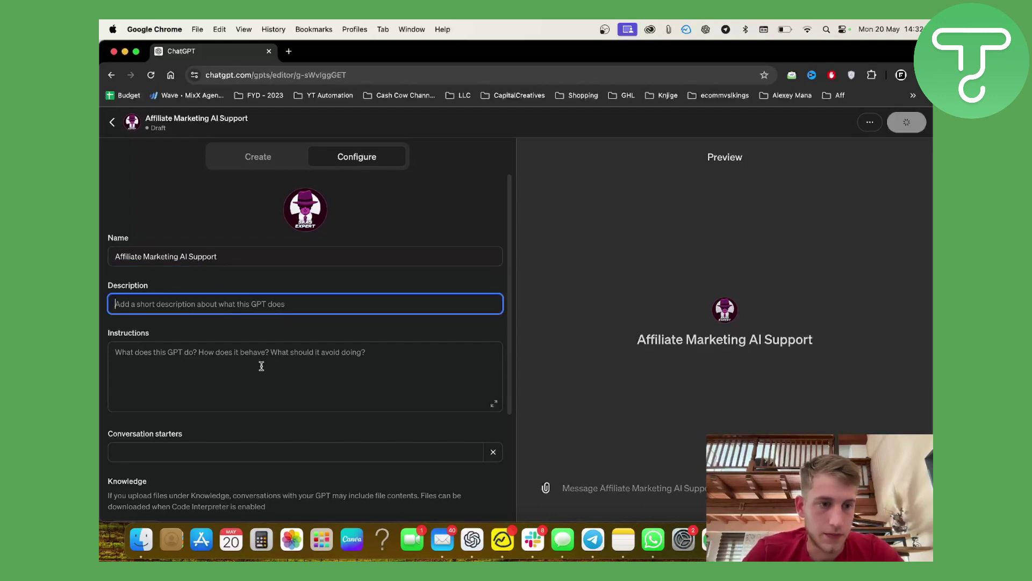
scroll(446, 385, "down", 5)
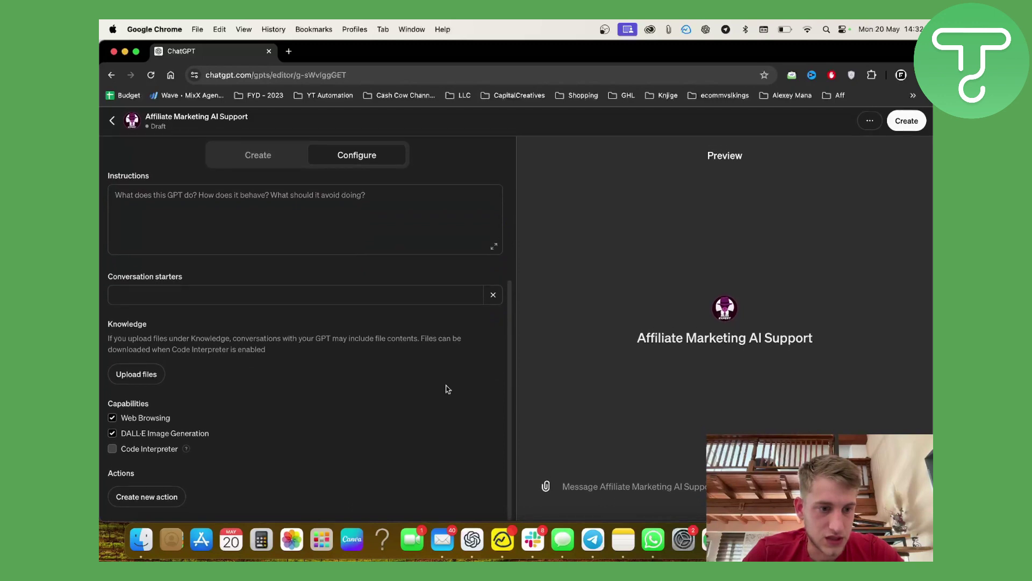
scroll(445, 385, "up", 3)
scroll(446, 385, "down", 5)
scroll(447, 385, "up", 5)
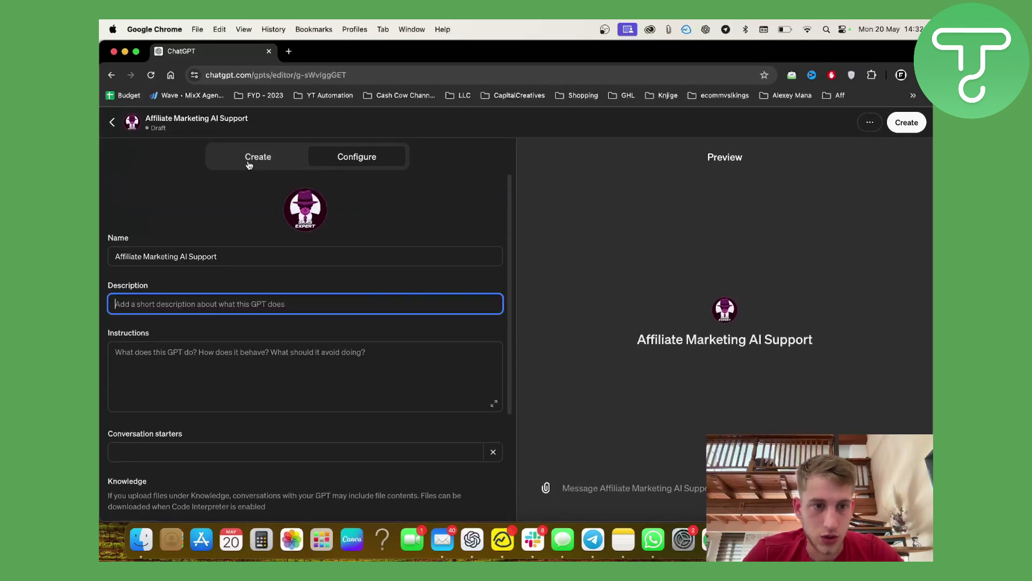
scroll(244, 461, "down", 1)
scroll(244, 460, "up", 2)
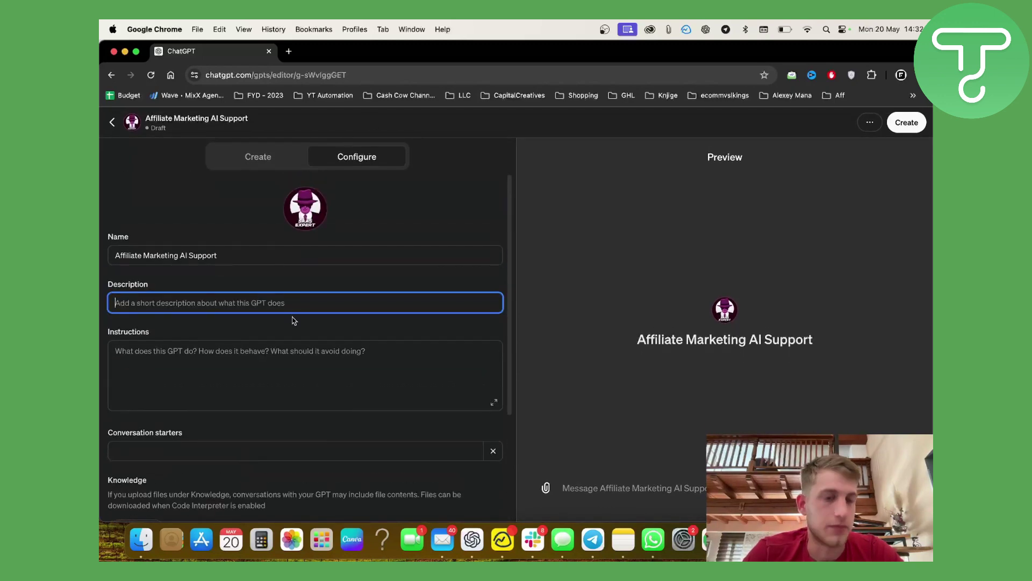
left_click(268, 161)
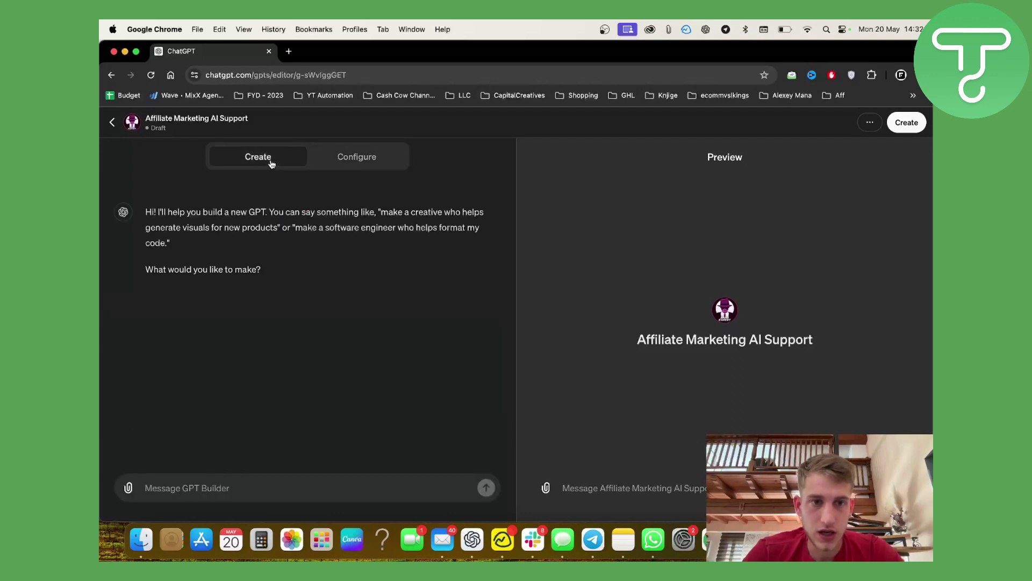
left_click(359, 481)
type("envwiornv r")
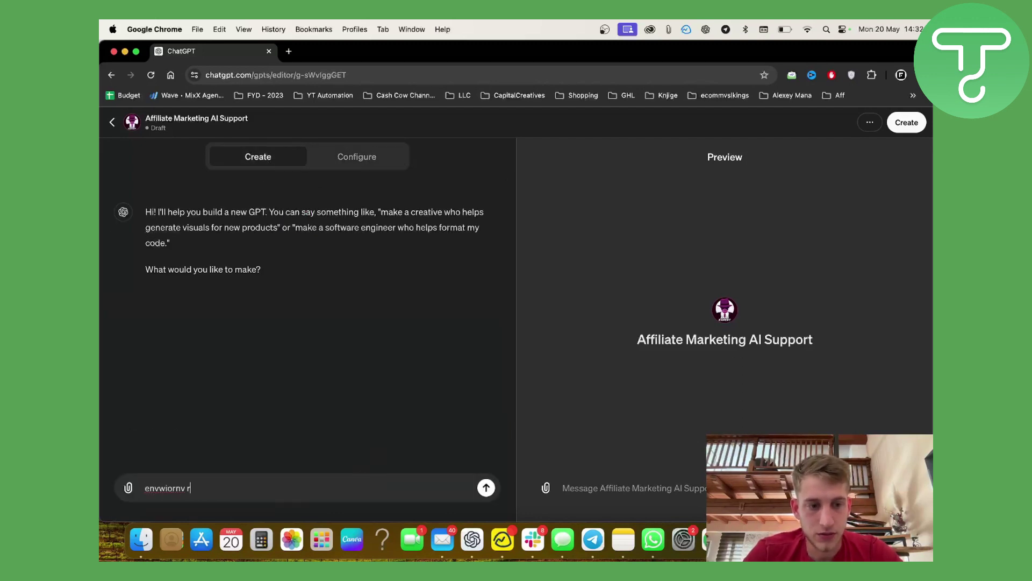
key("BackSpace")
key("BackSpace")
key("BackSpace")
key("BackSpace")
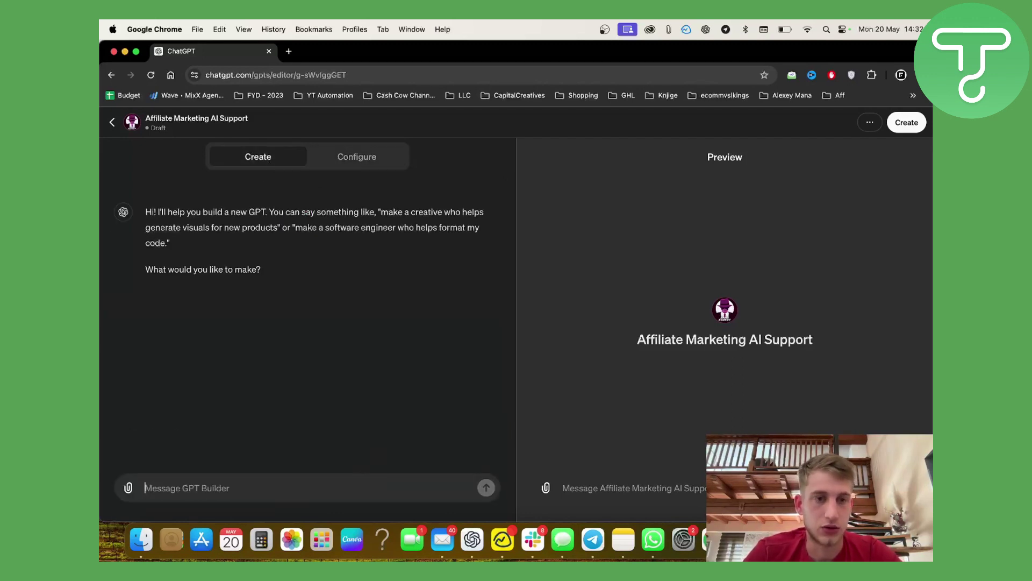
left_click(364, 160)
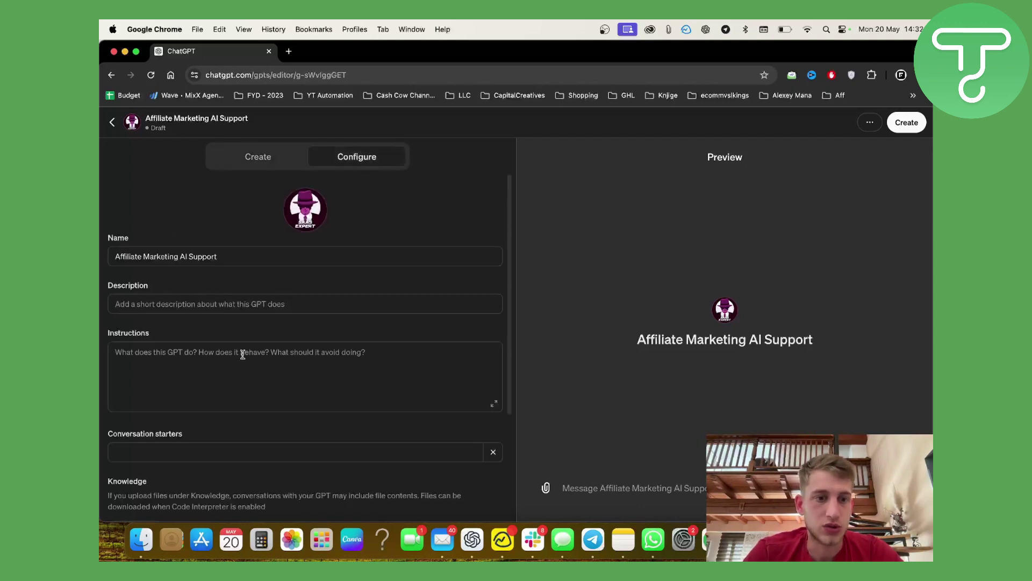
left_click(243, 355)
right_click(243, 354)
left_click(161, 355)
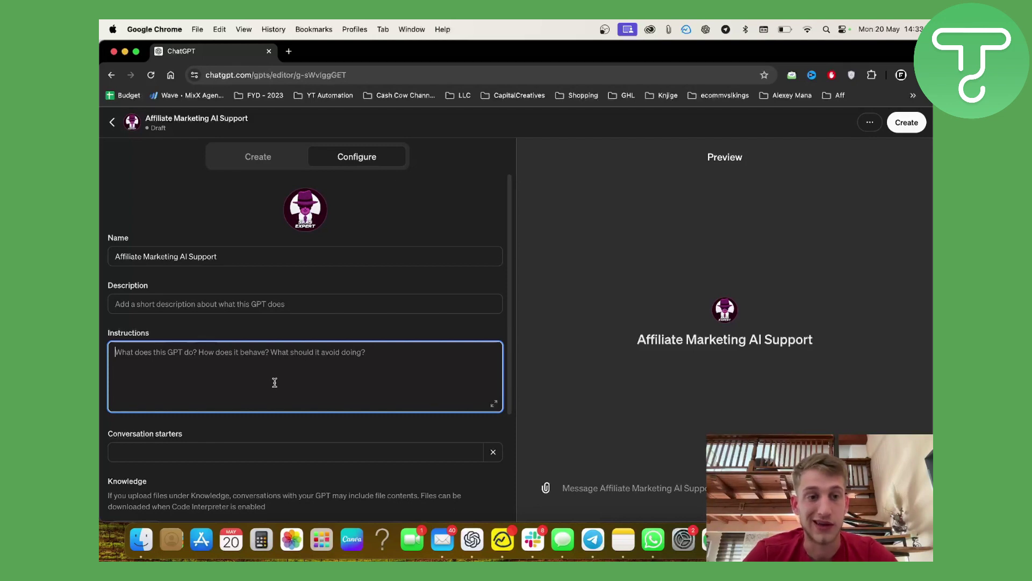
Draft the GPT builder message "Hey, I want you to write me a blog posts for my affiliate marketing product."
left_click(272, 163)
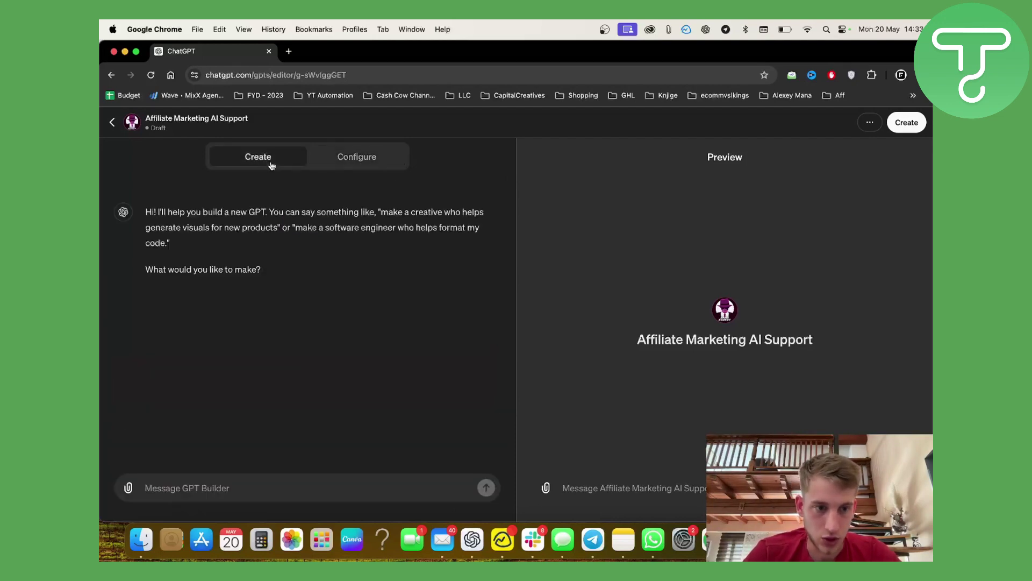
left_click(239, 477)
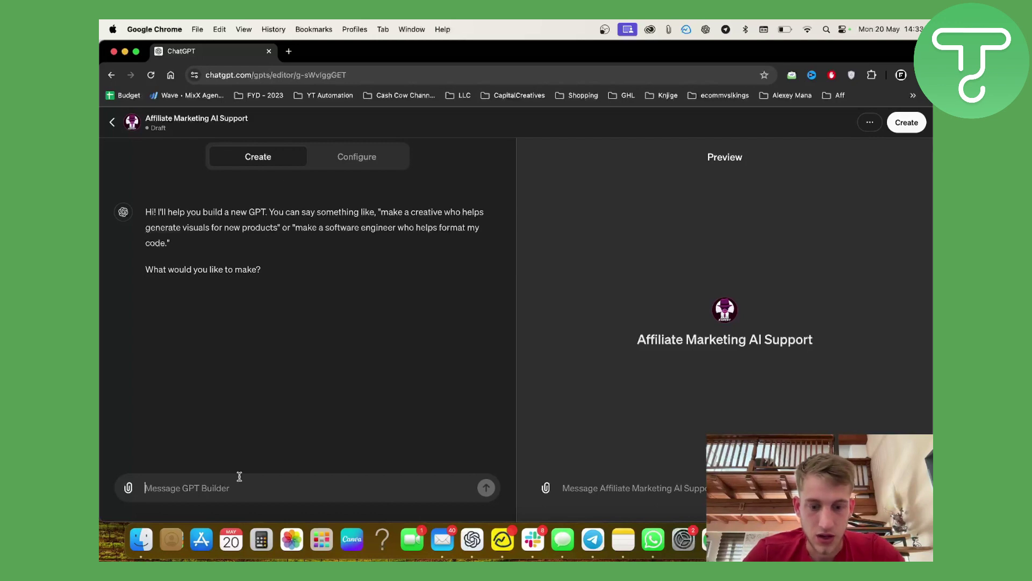
type("Hey, I want")
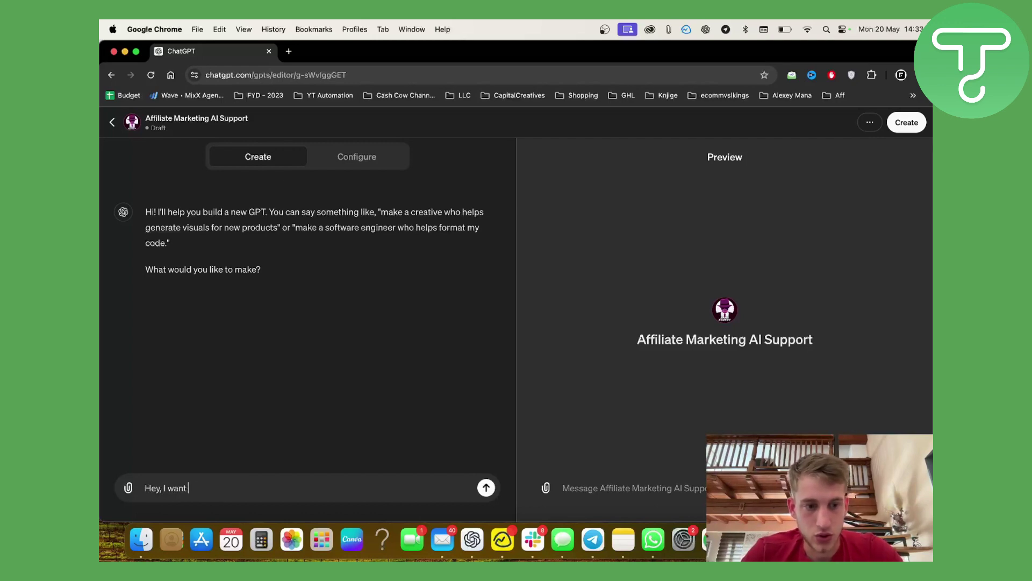
type(" you to write me ")
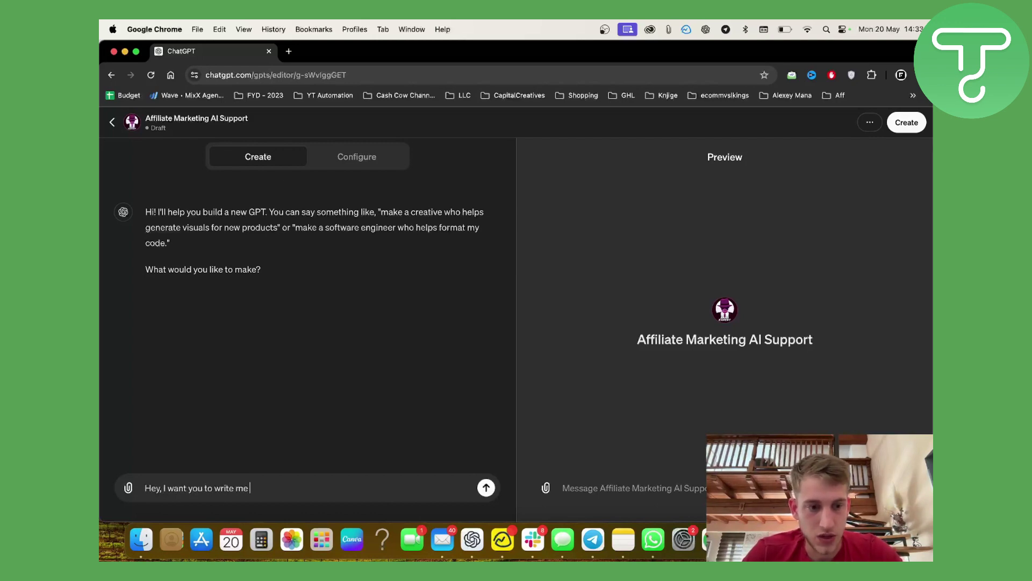
type("a blog posts")
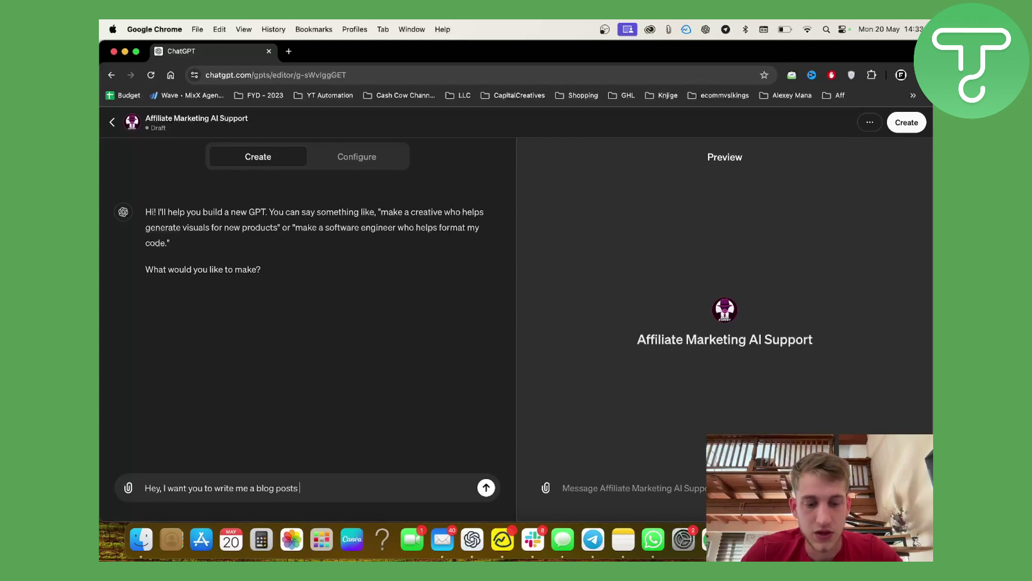
type(" for my affiliate")
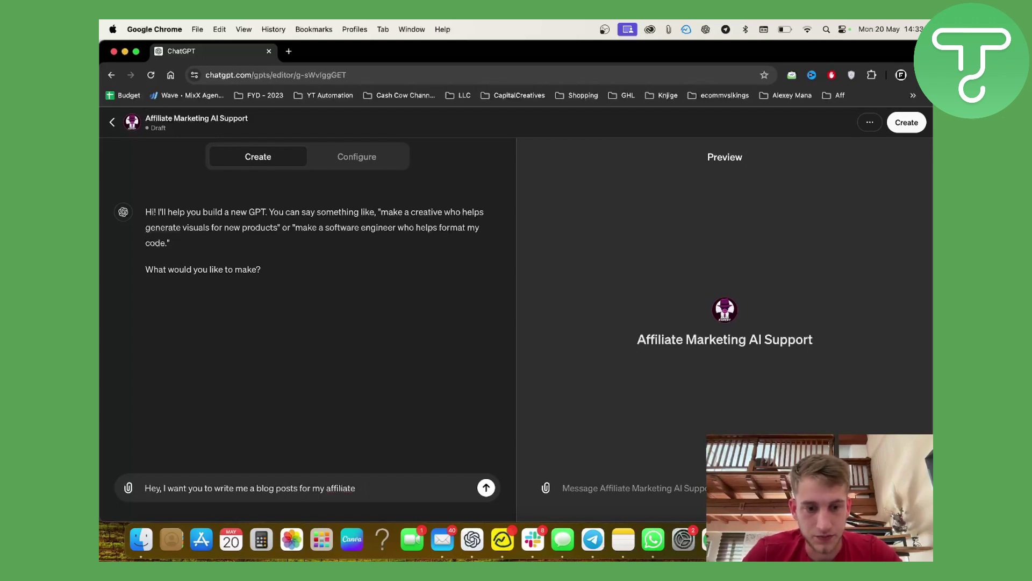
type(" marketing produc")
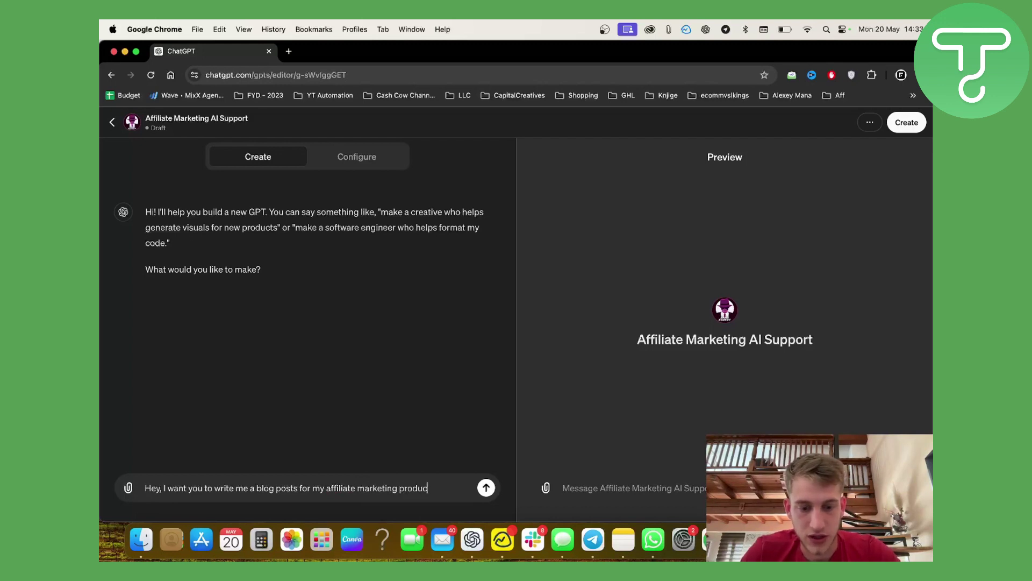
type("t.")
Add a second paragraph to the builder message reading "I am promoting course and here is the link to my course:"
key("shift+Return")
key("shift+Return")
type("I am p")
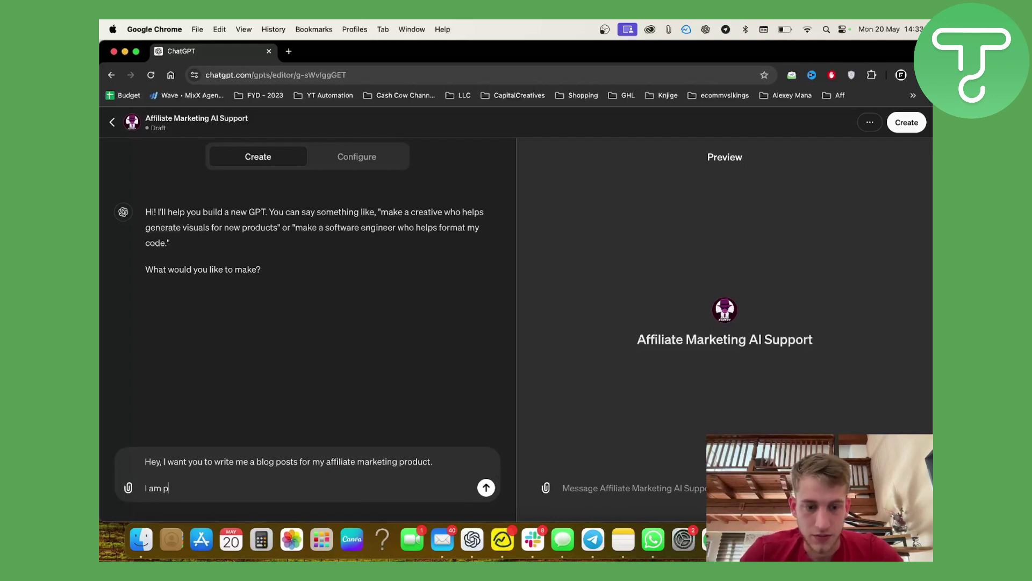
type("romoting")
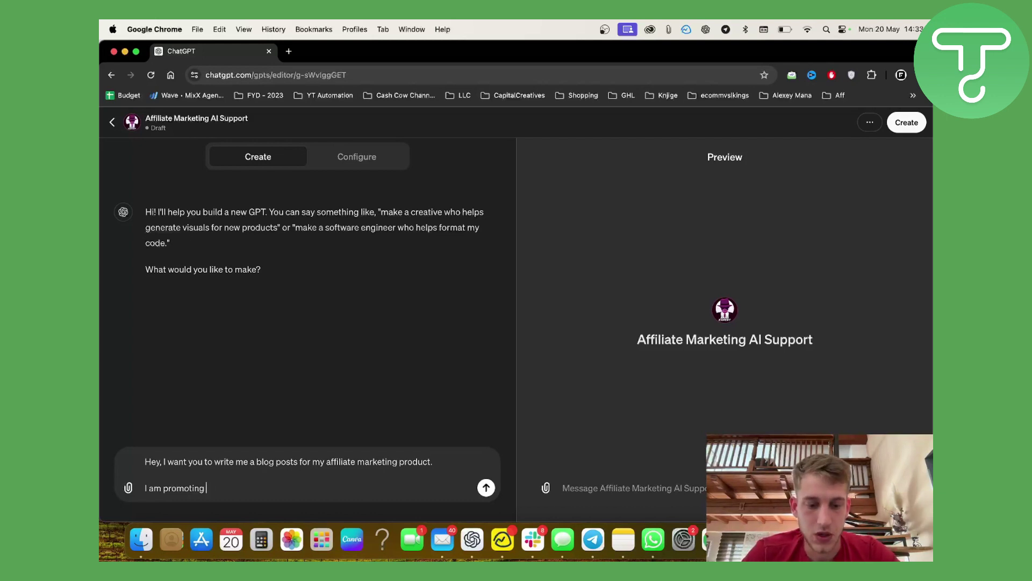
type("course")
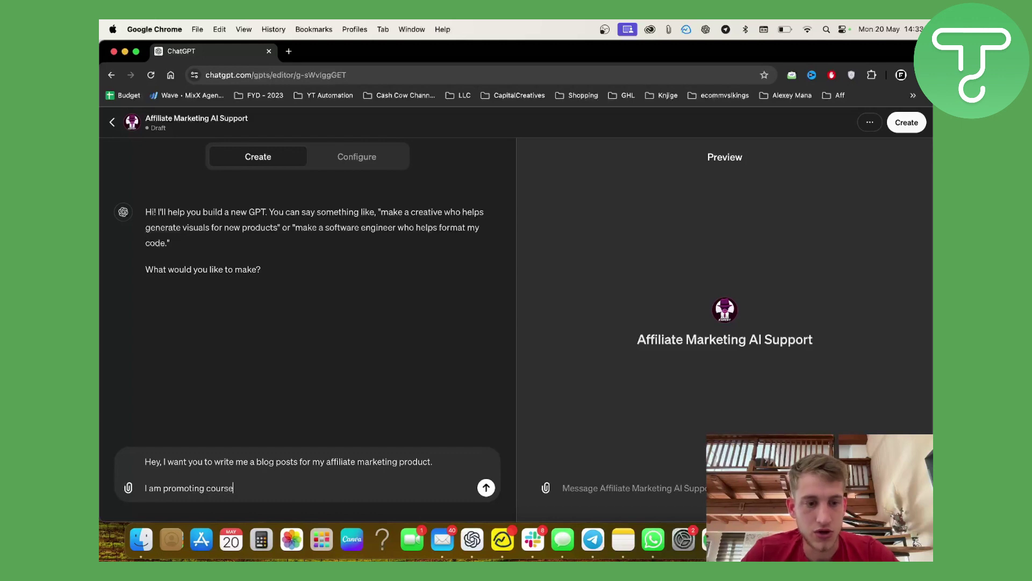
type(" and ")
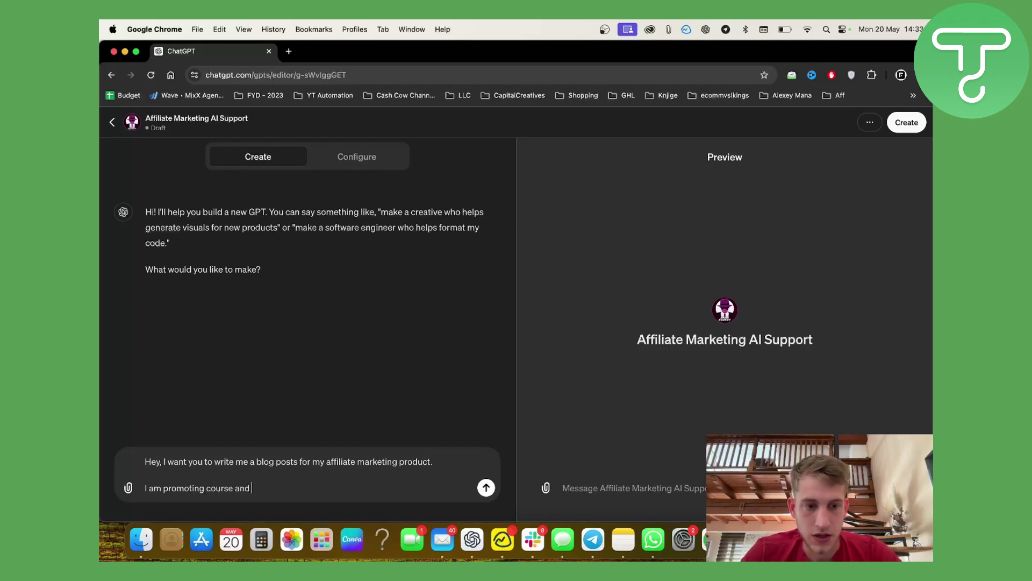
type("here is the link to my course:")
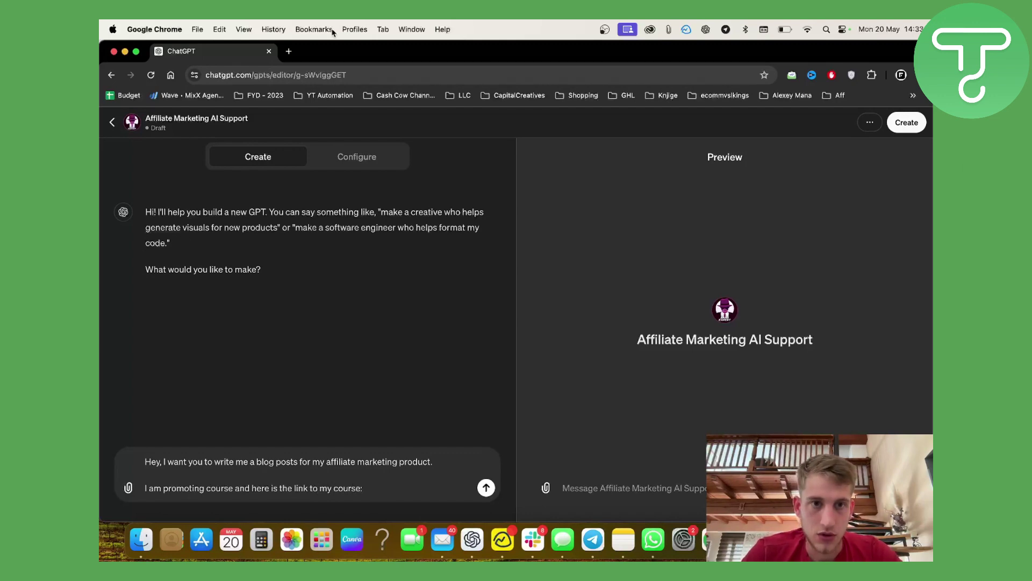
Switch to another Chrome profile and open instagram.com in its window
key("super+t")
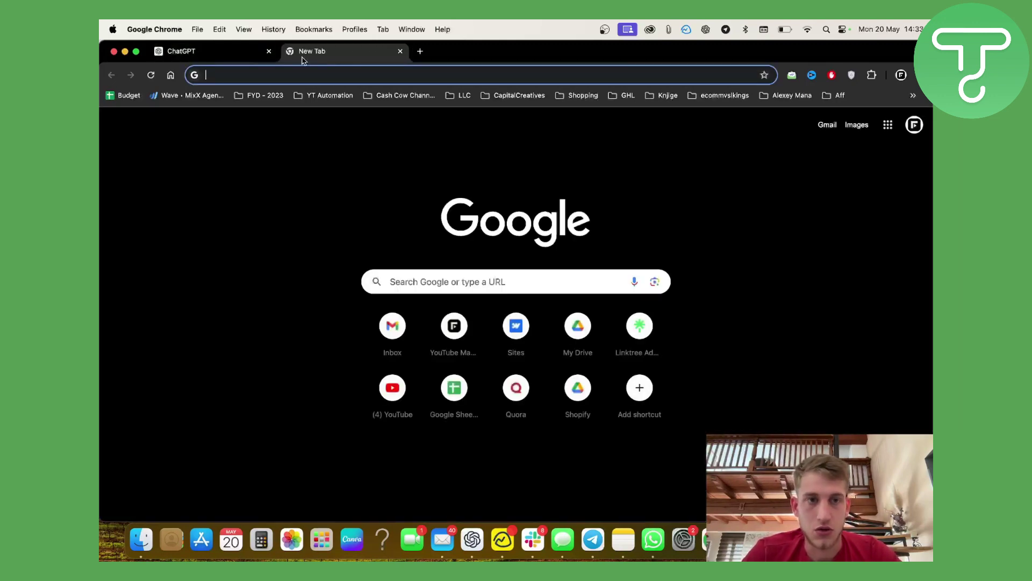
left_click(400, 51)
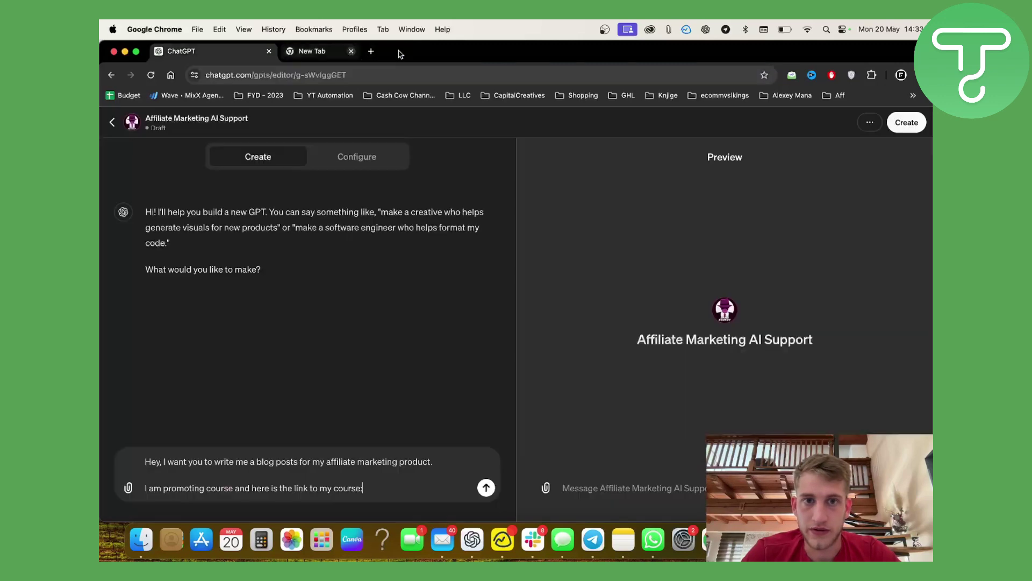
left_click(901, 75)
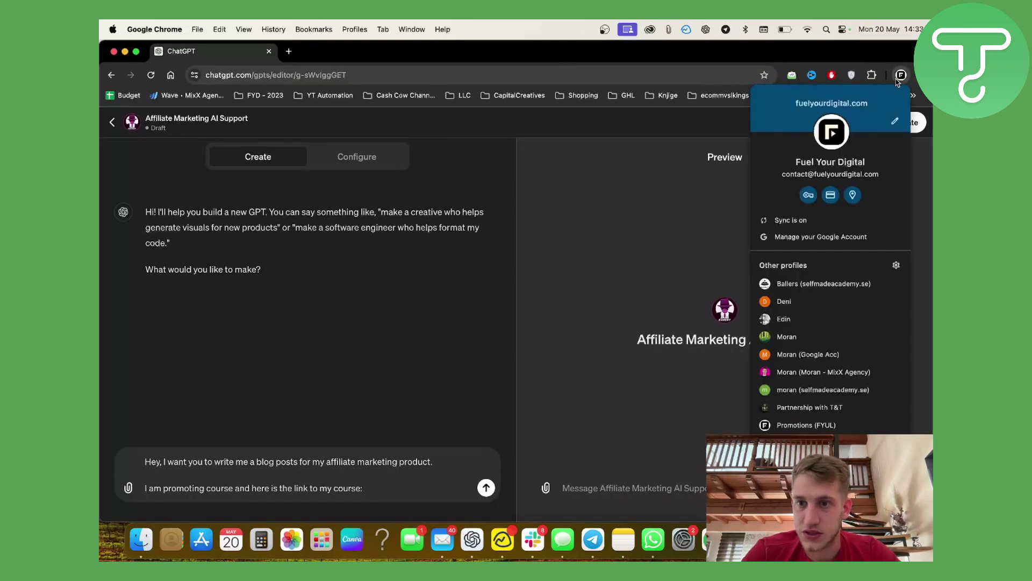
left_click(801, 343)
type("ins")
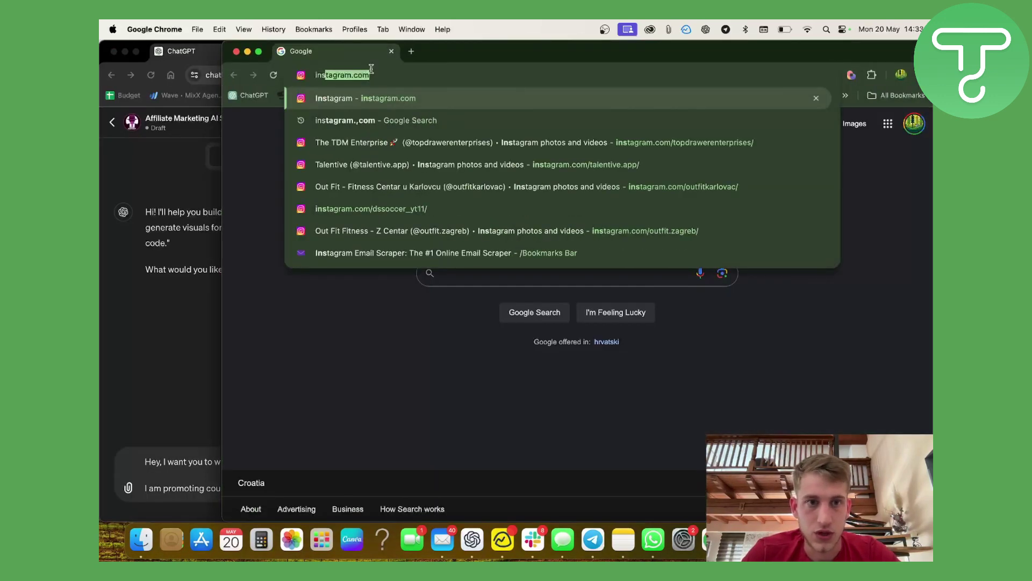
key("Return")
left_click(288, 247)
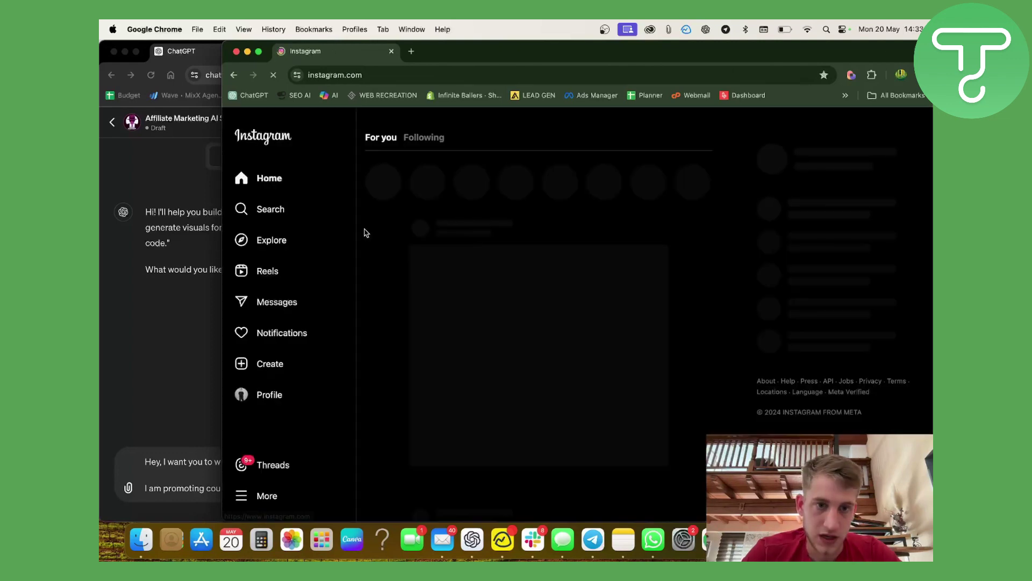
Search Instagram for the course creator's username and open the content agency coach's profile
left_click(285, 207)
type("tinrovic")
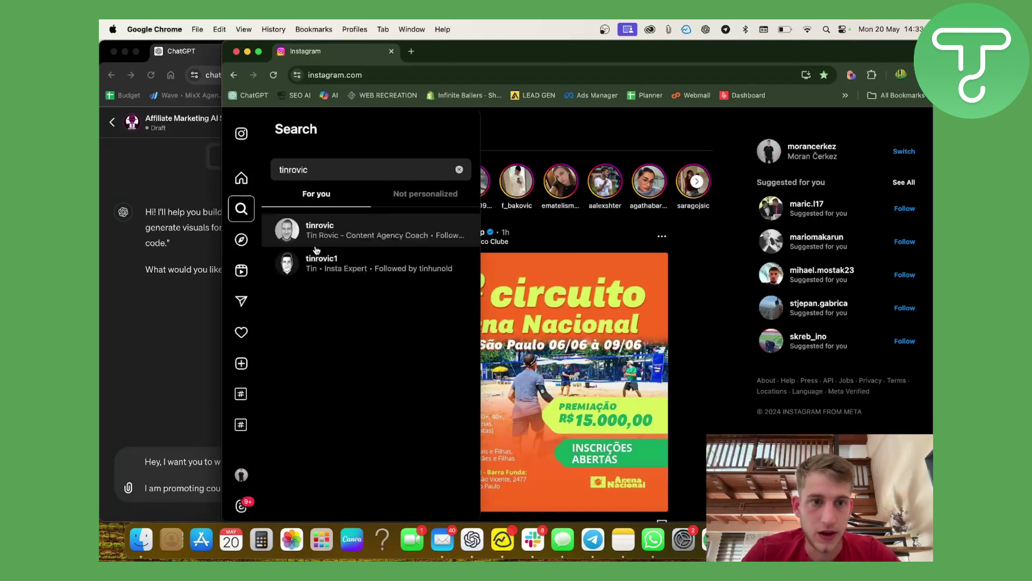
left_click(346, 238)
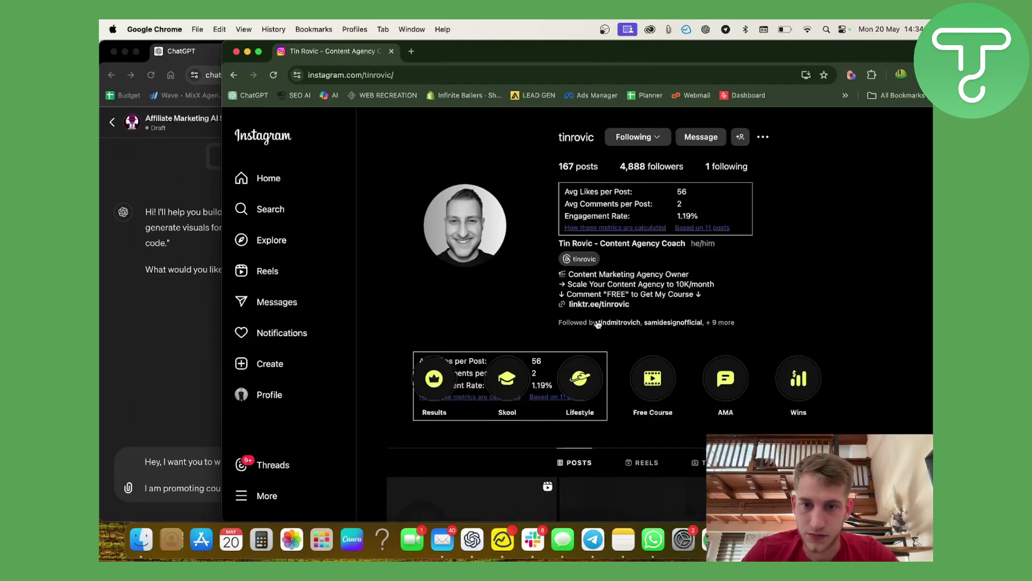
Open the "Private Community + Free Course" page through the profile's Linktree link and enlarge the browser window to full size
left_click(599, 303)
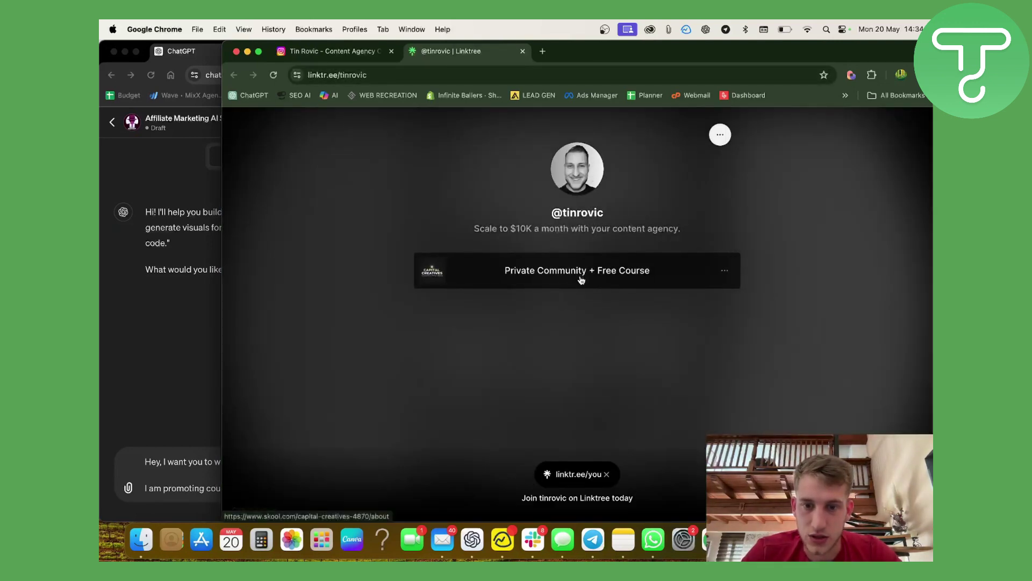
left_click(581, 279)
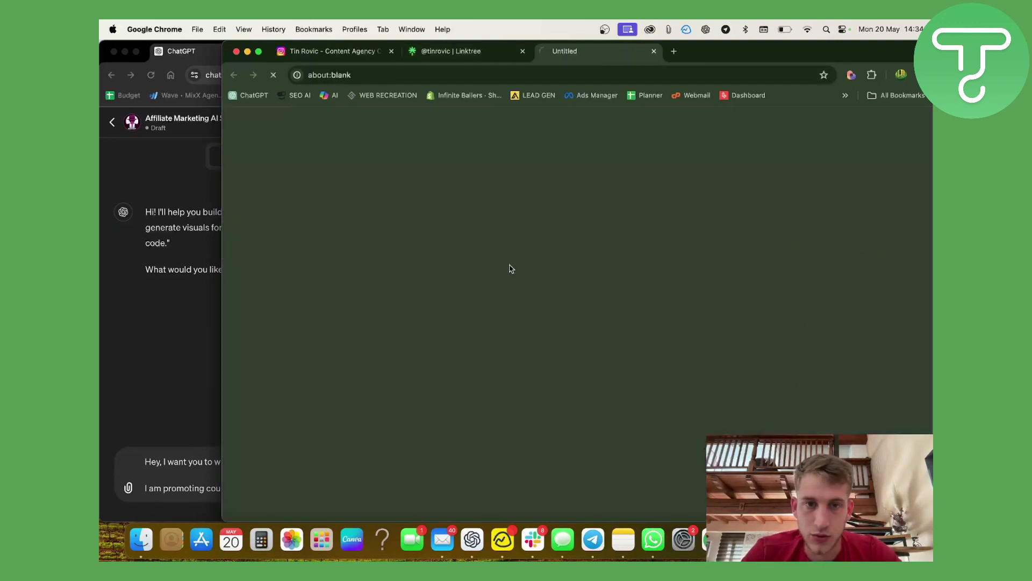
scroll(438, 365, "down", 5)
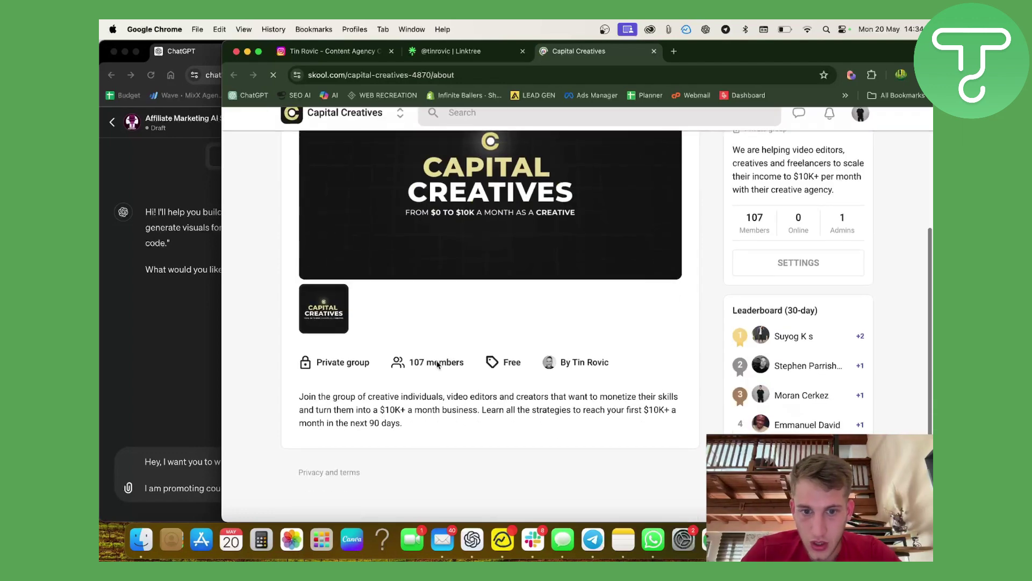
scroll(659, 361, "up", 1)
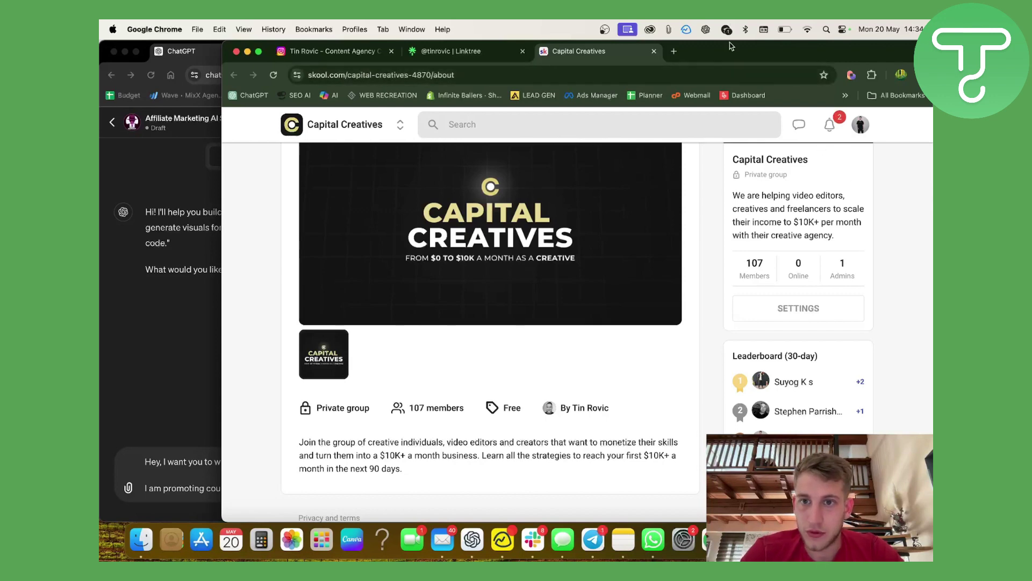
key("ctrl+alt+Return")
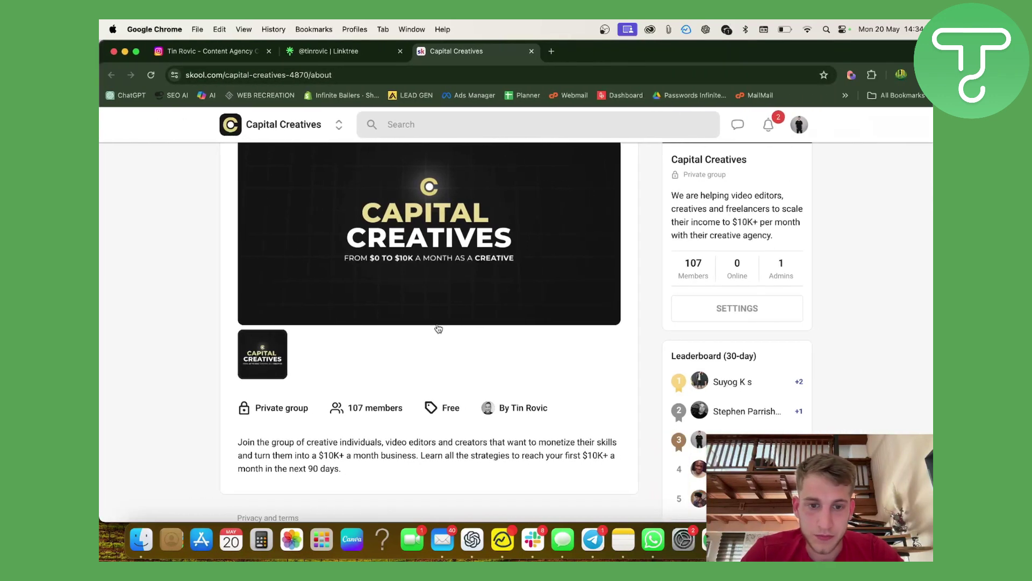
left_click(490, 79)
type("gum")
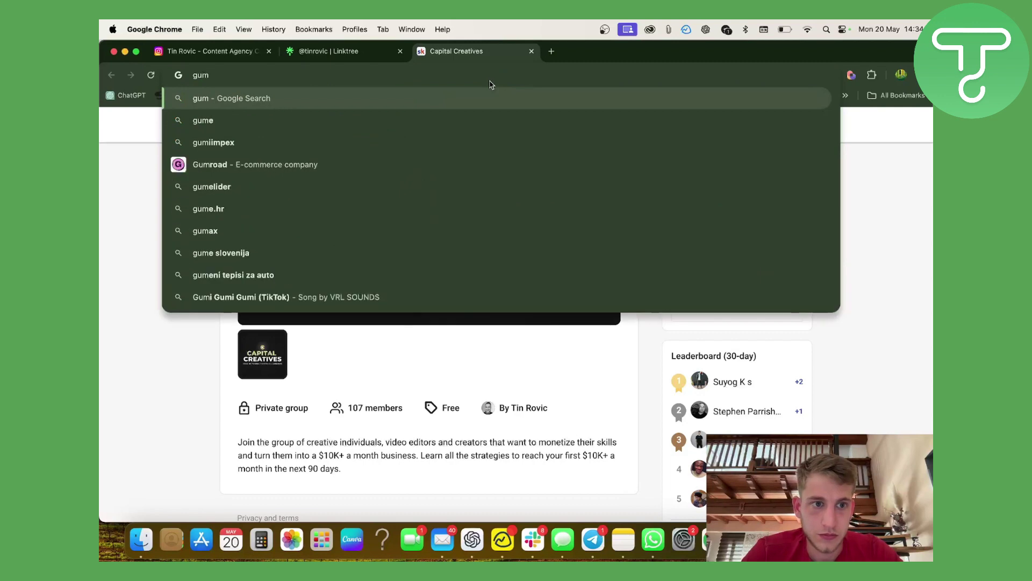
key("BackSpace")
key("BackSpace")
key("BackSpace")
Look through the Capital Creatives about page, classroom courses and community posts for a link to the course
scroll(252, 387, "down", 2)
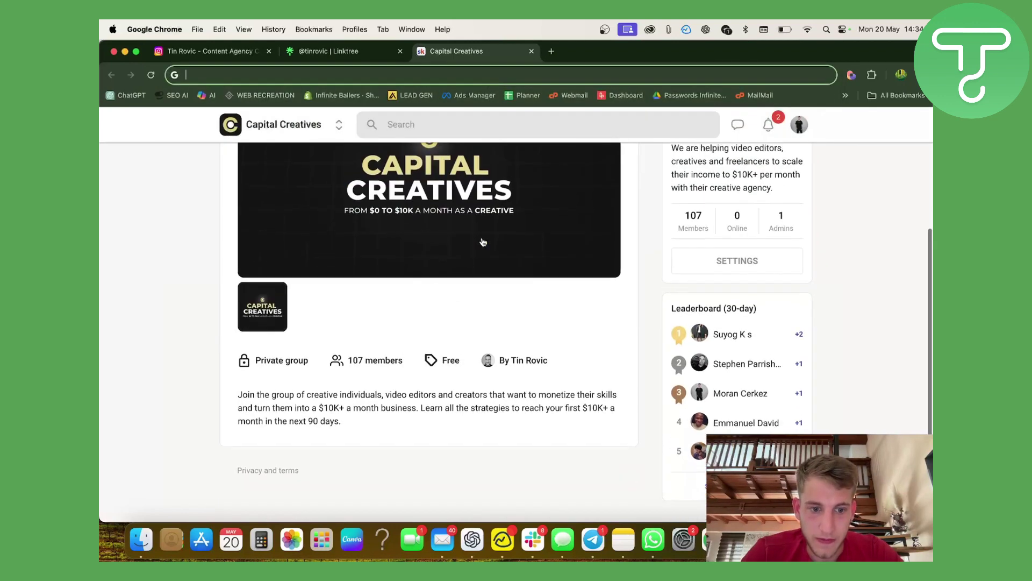
left_click(264, 361)
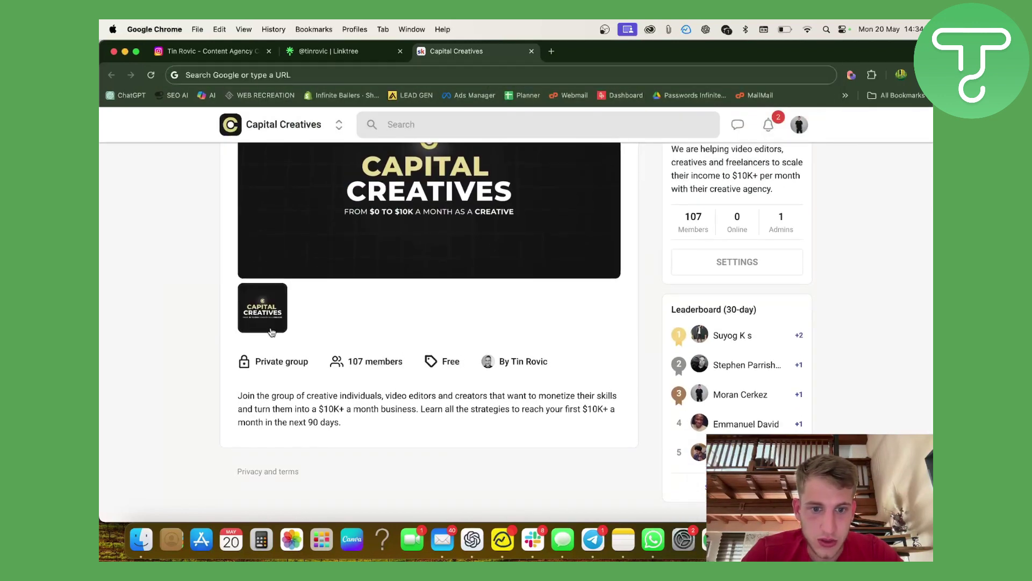
scroll(272, 331, "up", 5)
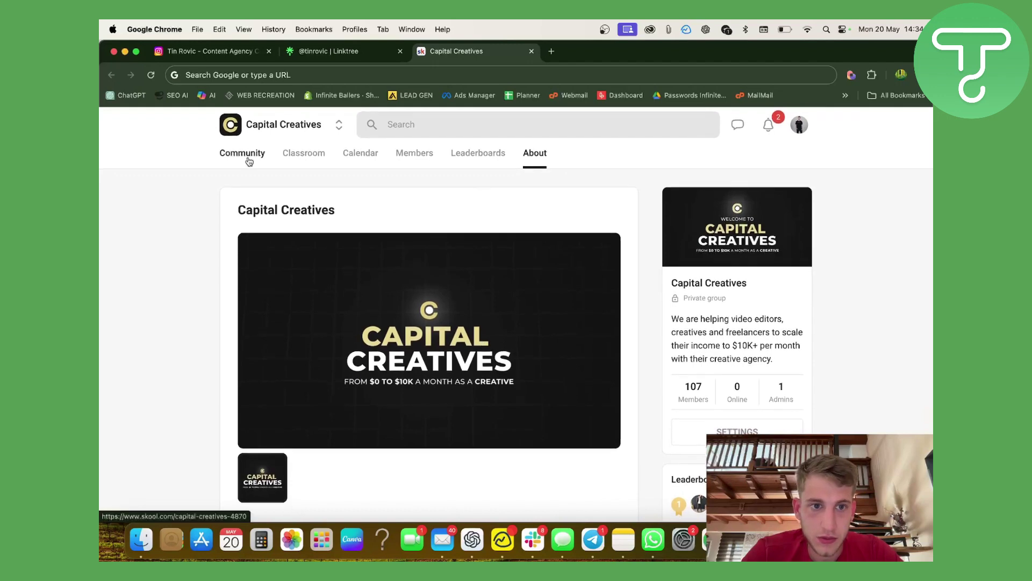
left_click(250, 157)
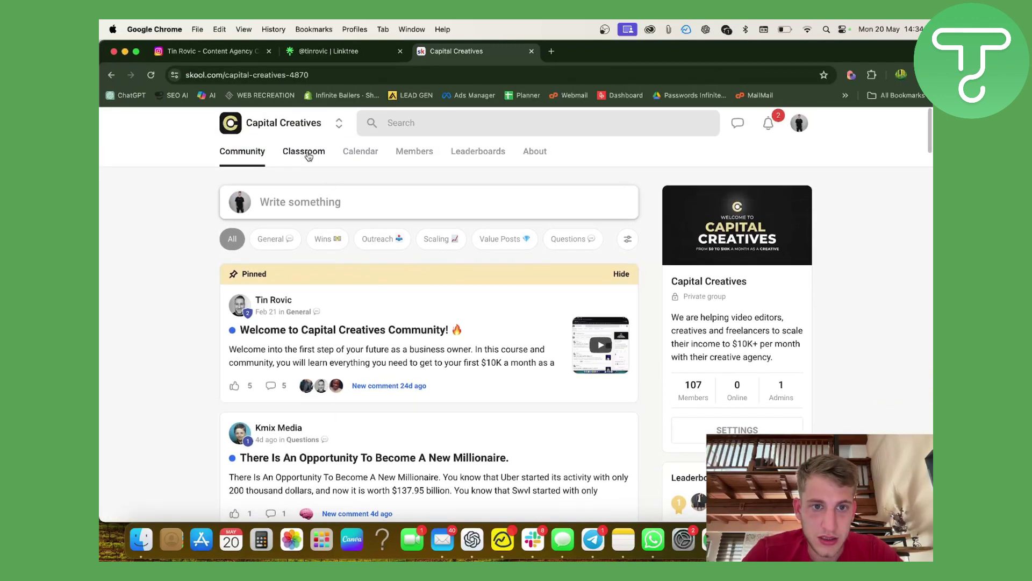
left_click(301, 152)
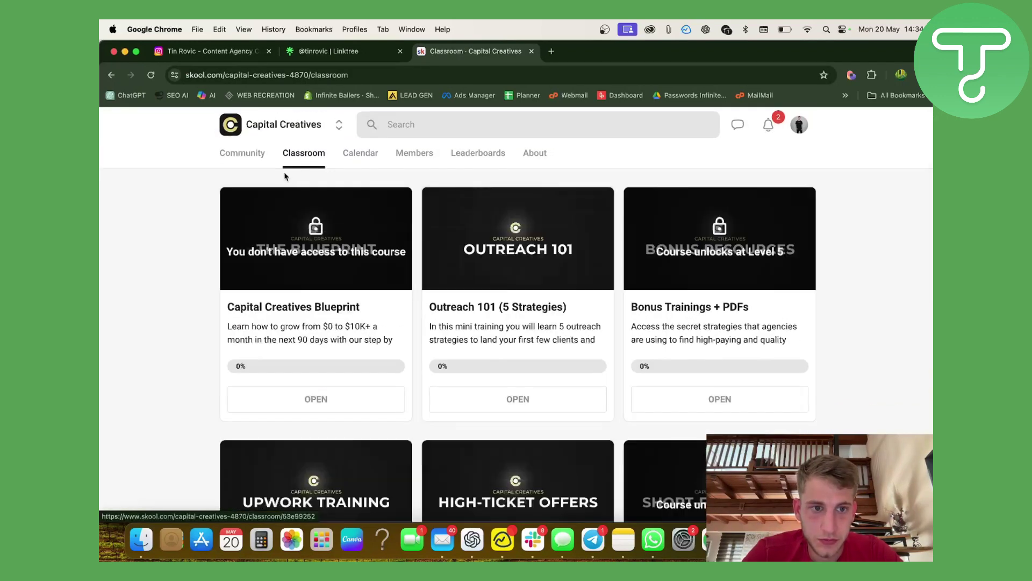
left_click(242, 152)
scroll(426, 322, "down", 5)
scroll(430, 338, "down", 20)
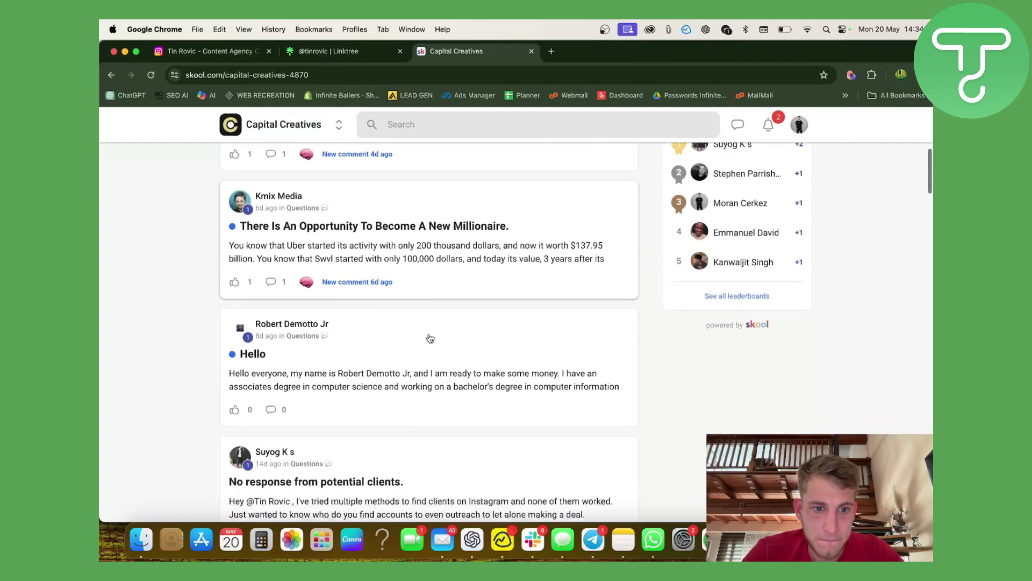
scroll(431, 338, "down", 10)
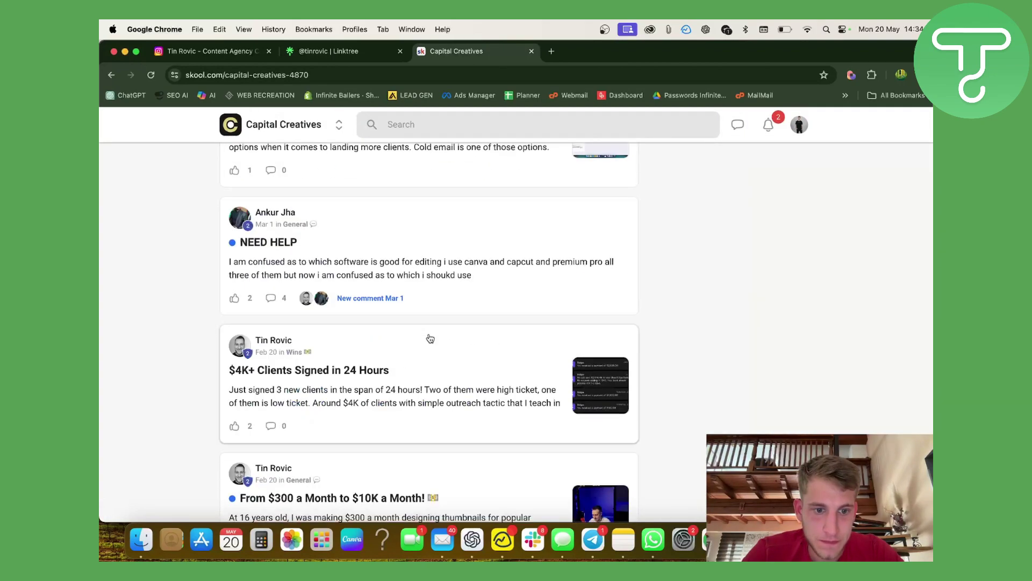
scroll(428, 333, "up", 15)
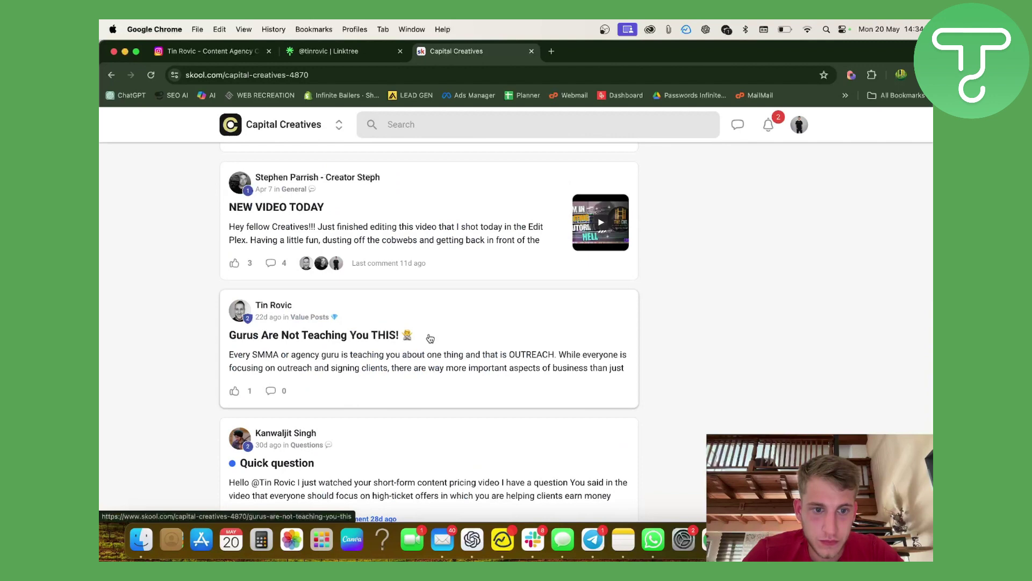
Search the Capital Creatives community for "gumroad"
left_click(444, 117)
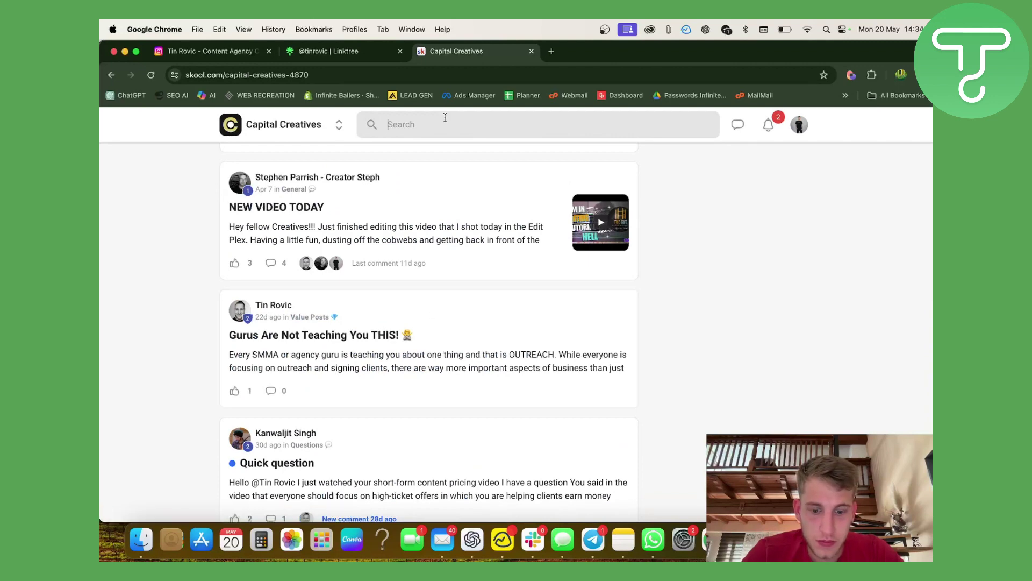
type("gumroad")
key("Return")
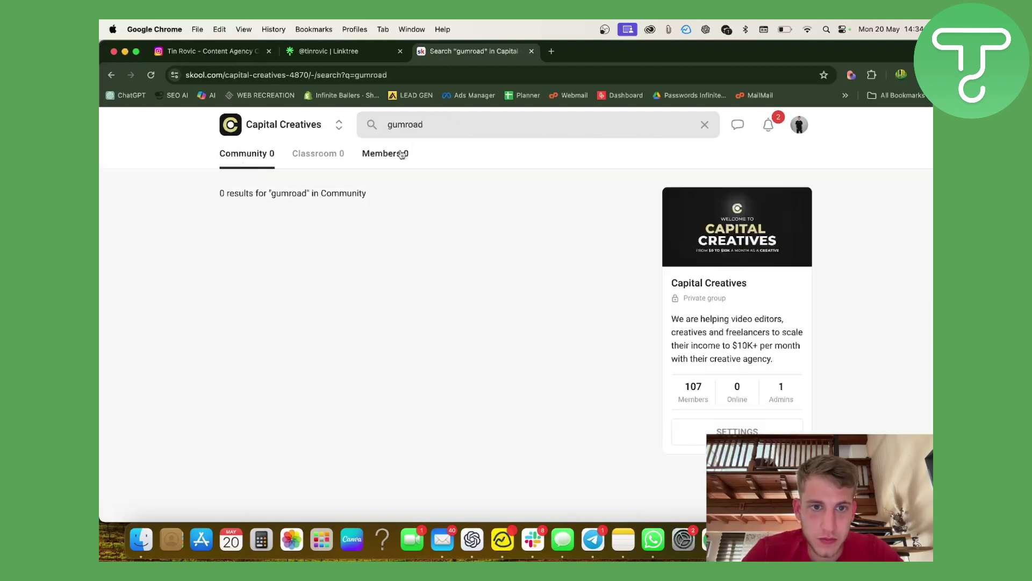
Search the Capital Creatives community for "thinkific", then go back from the search results towards the community section
key("super+a")
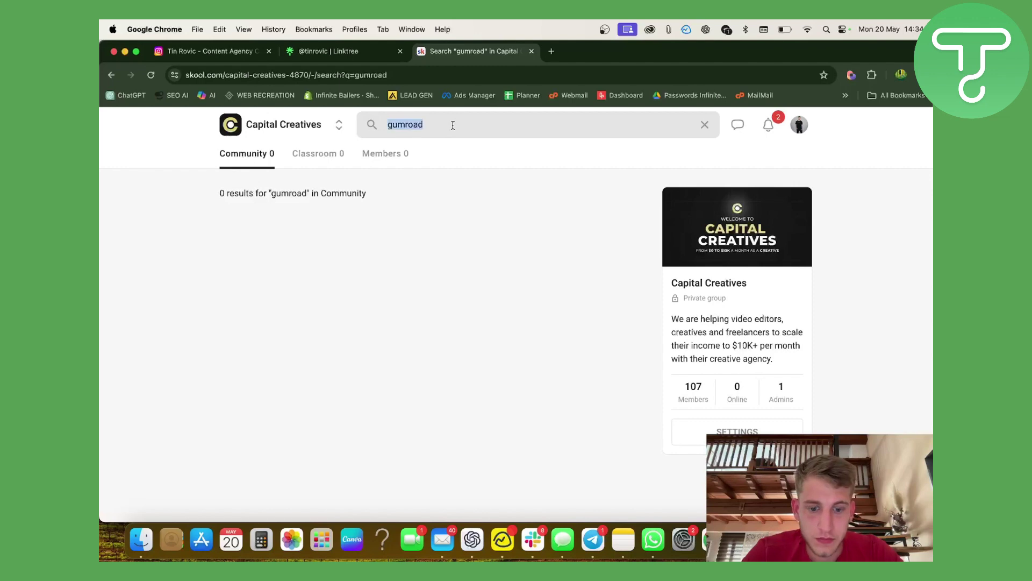
type("thinkifi")
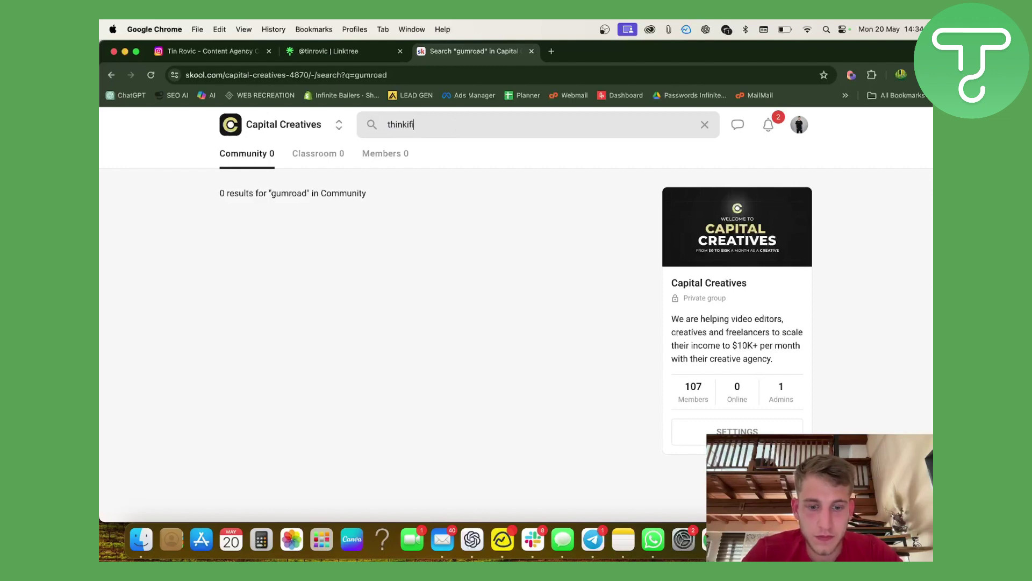
type("c")
key("Return")
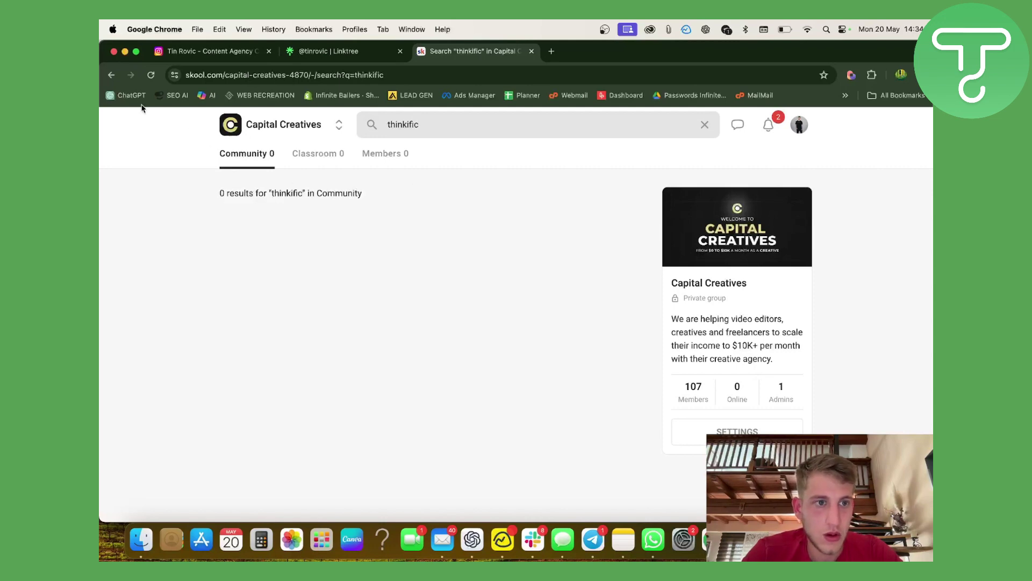
left_click(111, 74)
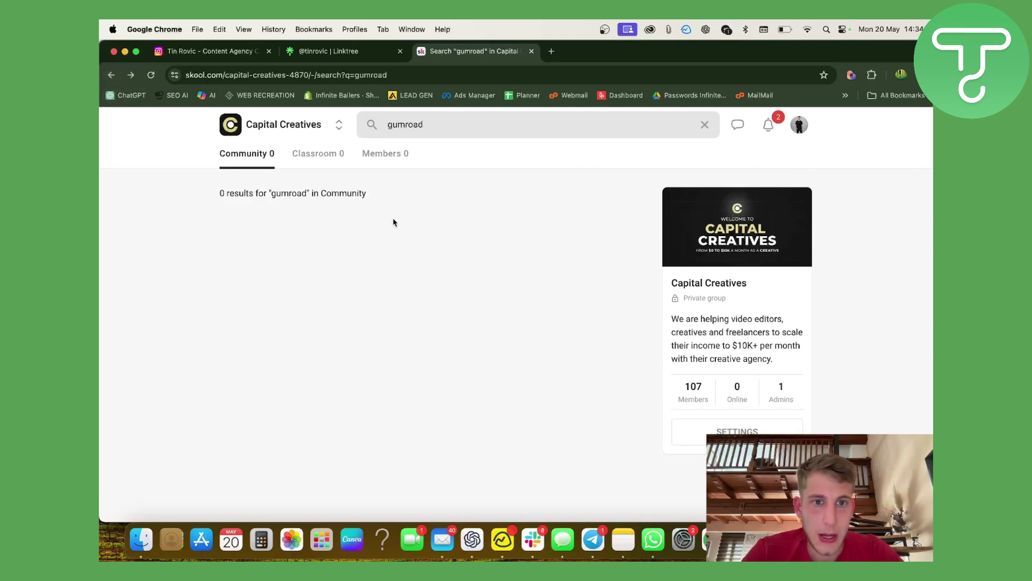
left_click(234, 151)
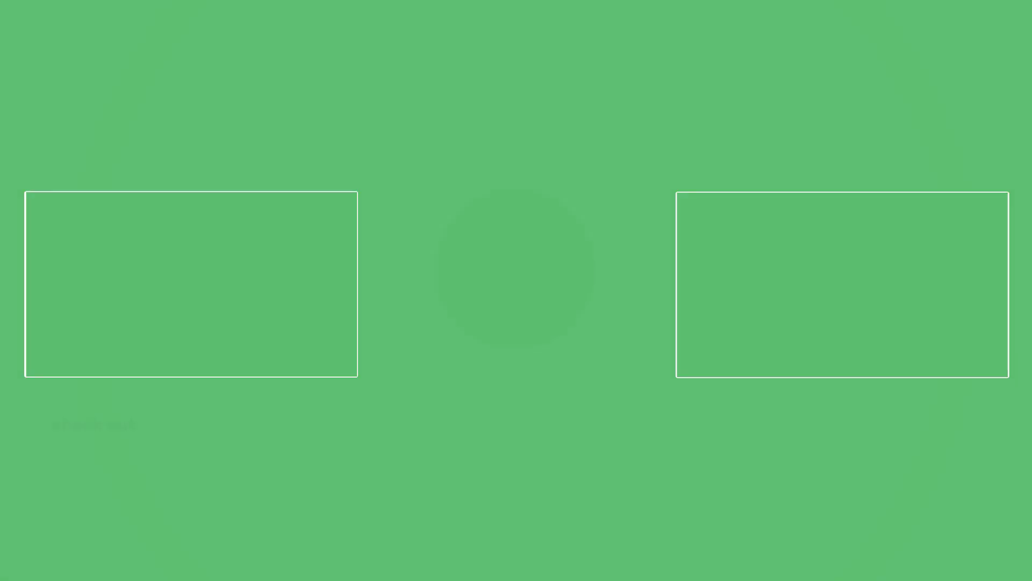